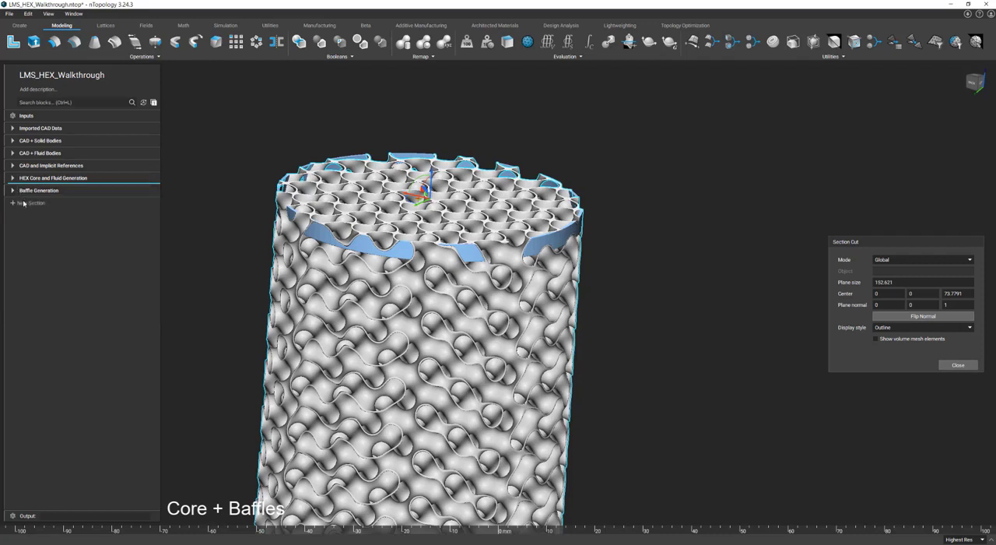
Step: Add a new notebook section named "Core + Baffles" and save the file
{"action": "type", "text": "Core"}
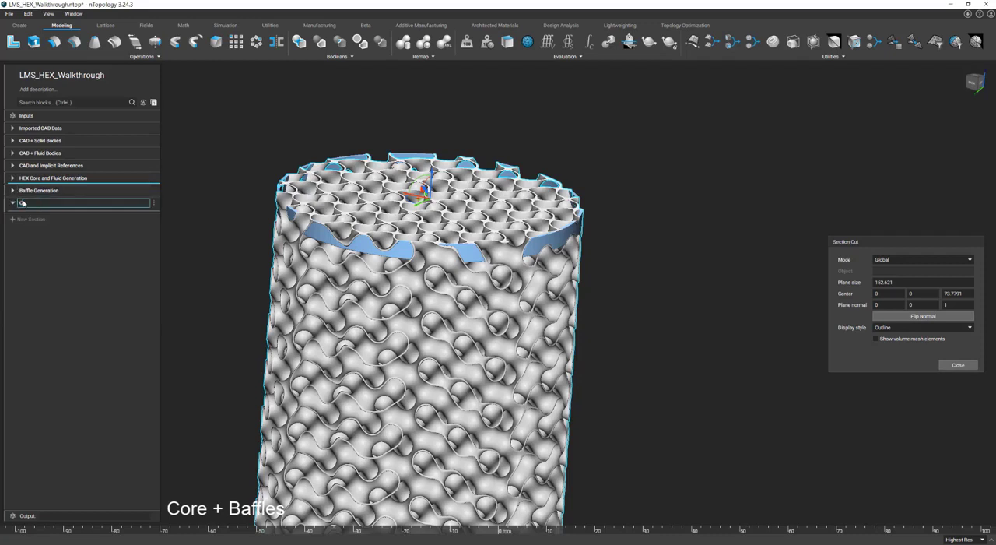
{"action": "type", "text": " + Baffles"}
{"action": "key", "text": "Return"}
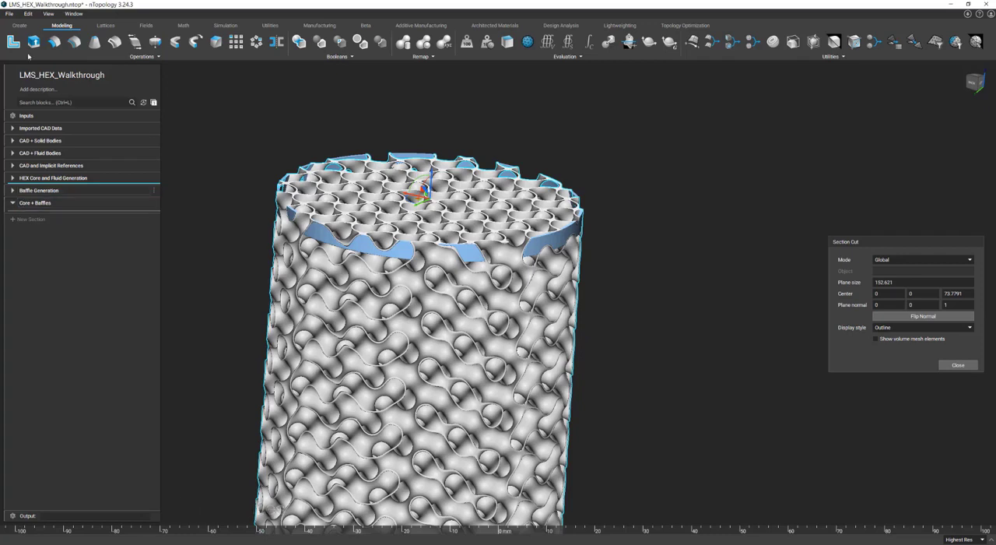
{"action": "left_click", "coordinate": [8, 14]}
{"action": "left_click", "coordinate": [27, 44]}
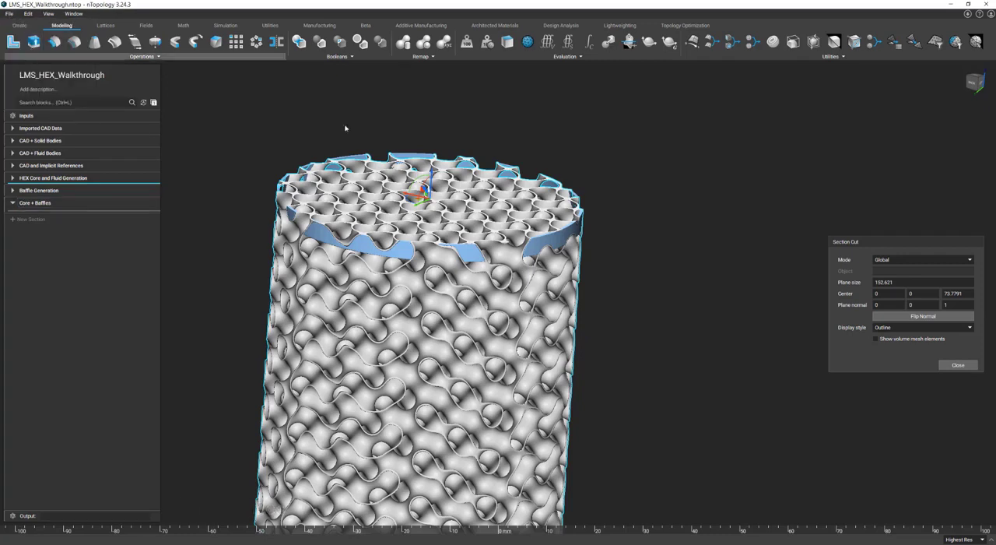
Step: Close the section cut and add a CB - Boolean Union (Clean) block under Core + Baffles, expanding its Trim Bodies and Input Bodies lists
{"action": "left_click", "coordinate": [958, 365]}
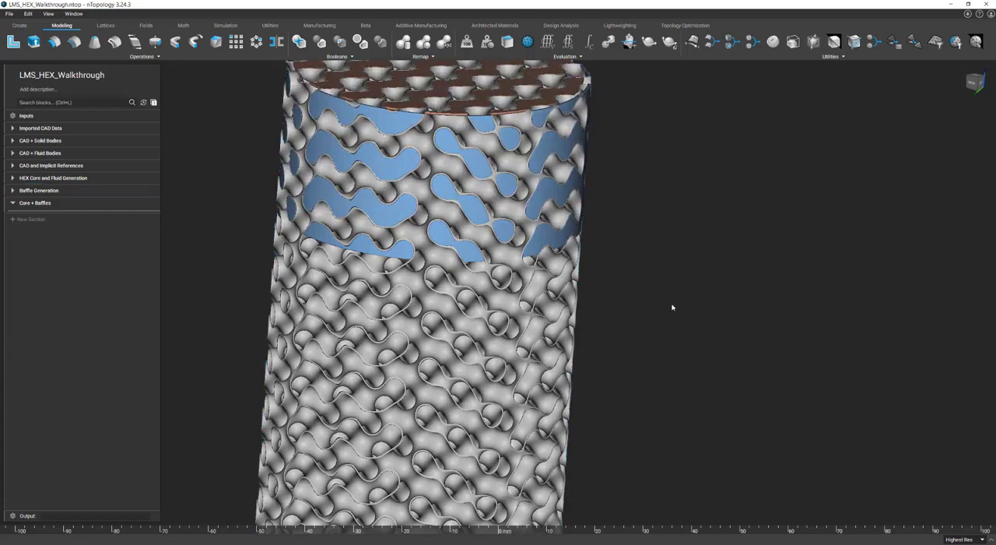
{"action": "scroll", "coordinate": [672, 307], "scroll_direction": "down", "scroll_amount": 3}
{"action": "scroll", "coordinate": [672, 307], "scroll_direction": "down", "scroll_amount": 3}
{"action": "left_click", "coordinate": [76, 102]}
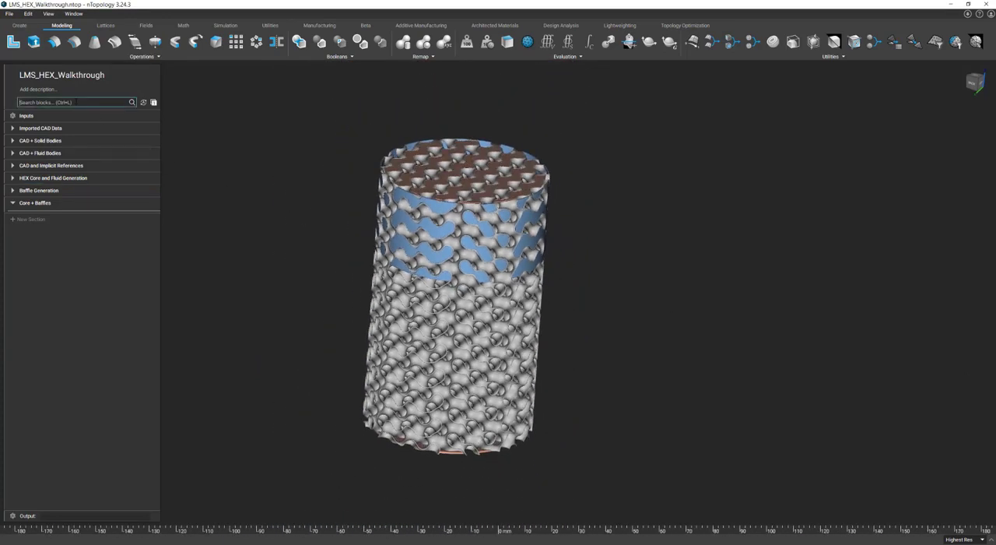
{"action": "type", "text": "clean"}
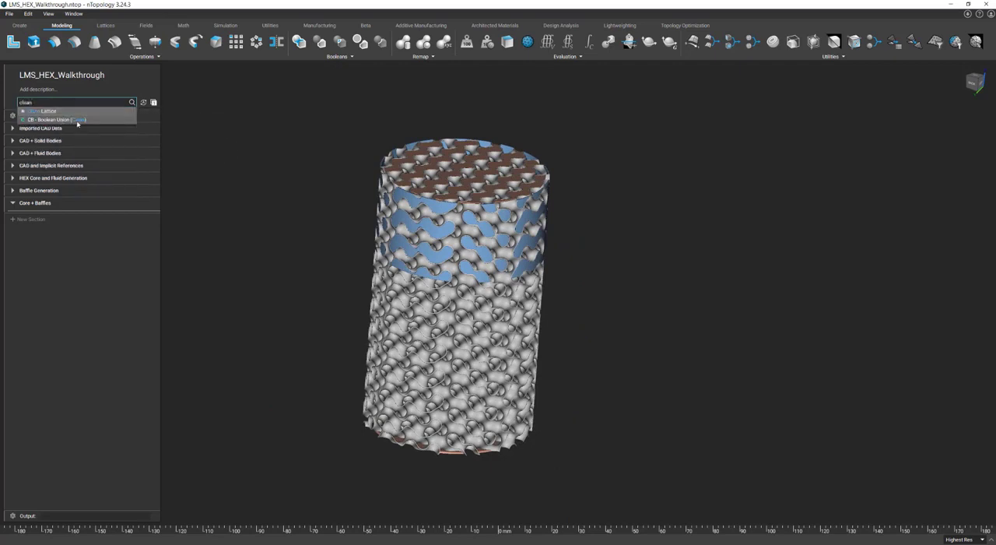
{"action": "left_click", "coordinate": [76, 121]}
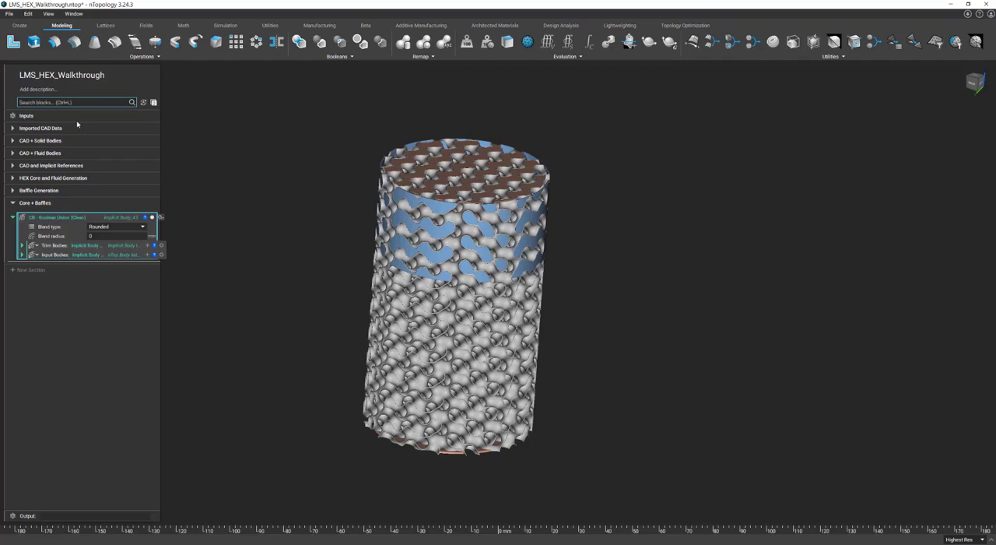
{"action": "left_click", "coordinate": [22, 245]}
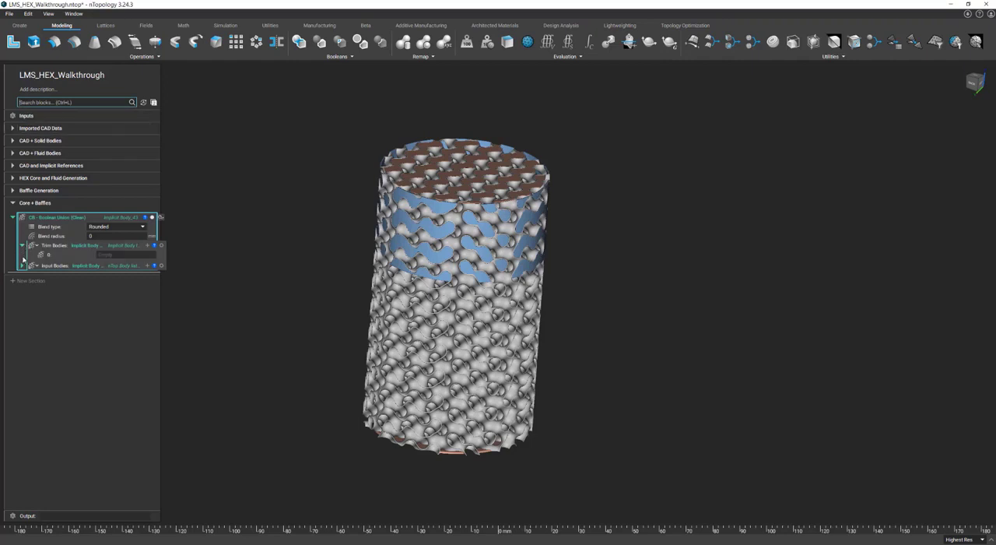
{"action": "left_click", "coordinate": [23, 265]}
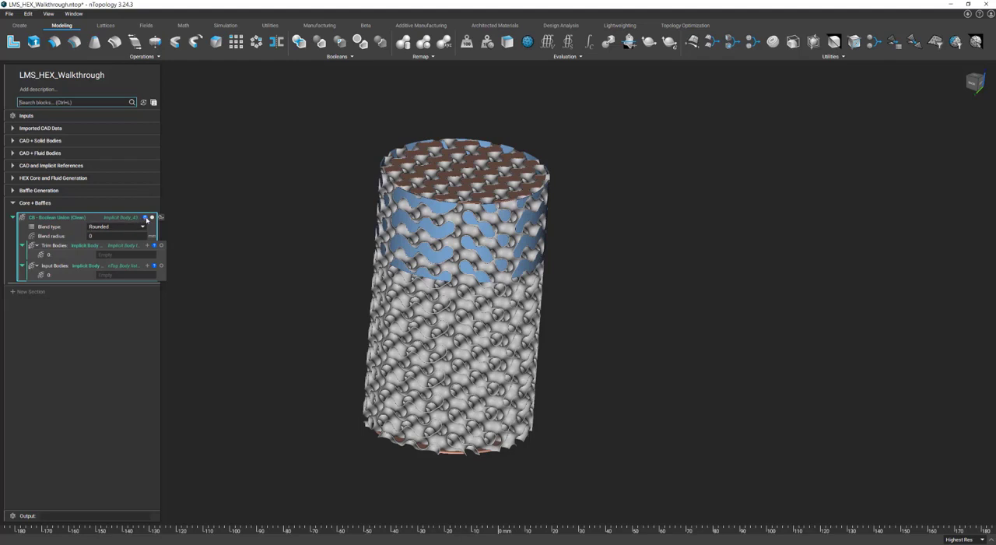
Step: Review the Boolean Union (Clean) block's information, including the descriptions of its Trim Bodies and Input Bodies inputs
{"action": "left_click", "coordinate": [146, 218]}
{"action": "left_click", "coordinate": [186, 220]}
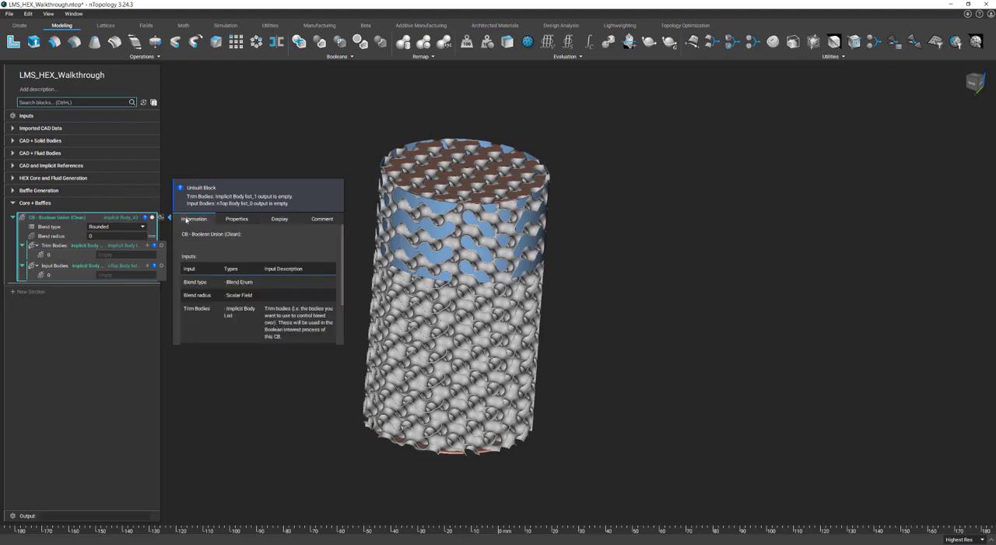
{"action": "scroll", "coordinate": [342, 296], "scroll_direction": "down", "scroll_amount": 1}
{"action": "scroll", "coordinate": [344, 304], "scroll_direction": "down", "scroll_amount": 2}
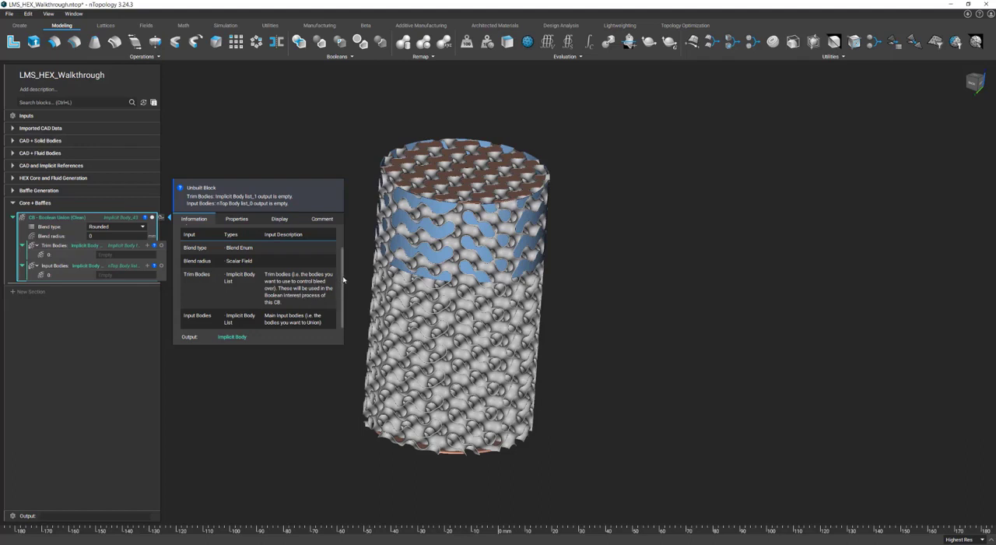
{"action": "scroll", "coordinate": [342, 282], "scroll_direction": "down", "scroll_amount": 2}
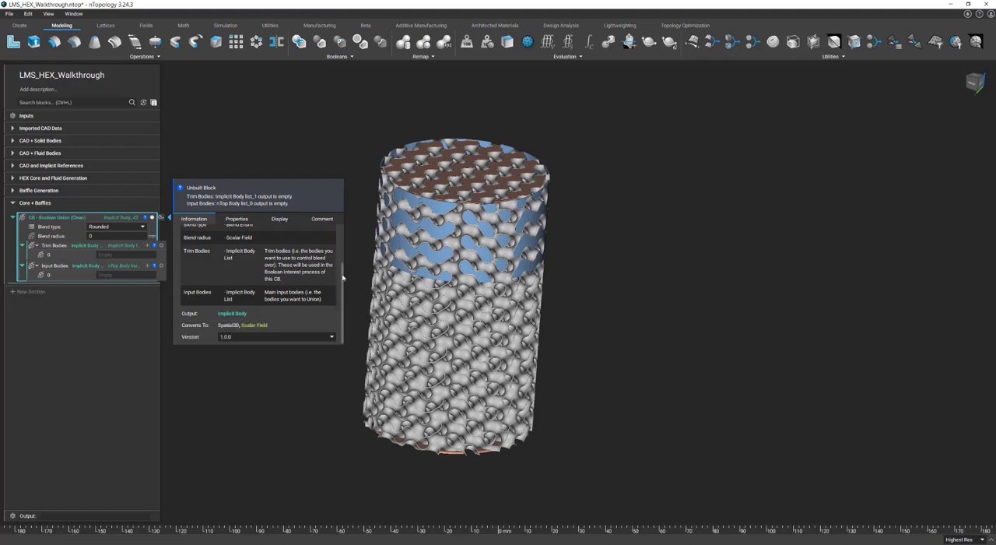
Step: Turn the union block's Blend radius into a variable and change its type to Scalar Field
{"action": "right_click", "coordinate": [65, 238]}
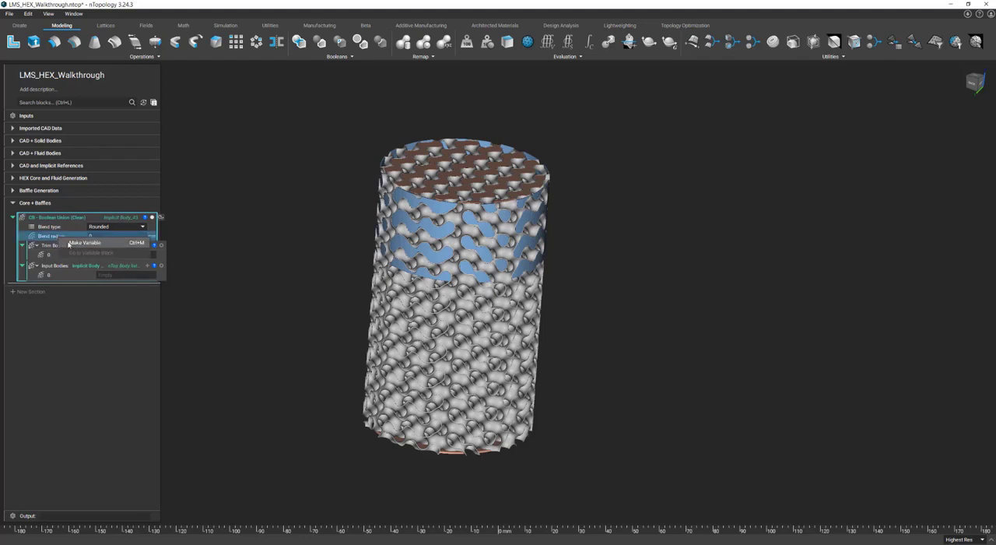
{"action": "left_click", "coordinate": [84, 243]}
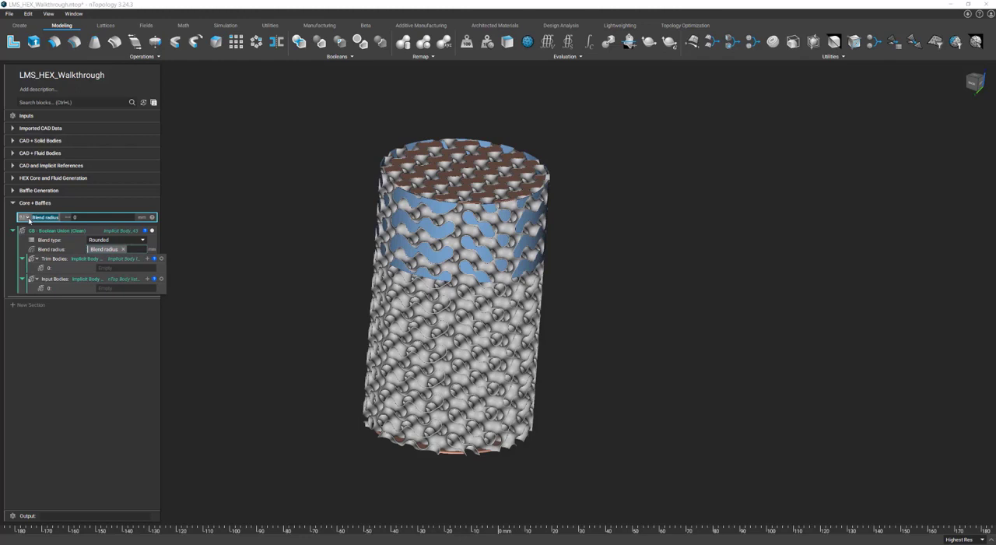
{"action": "left_click", "coordinate": [26, 217]}
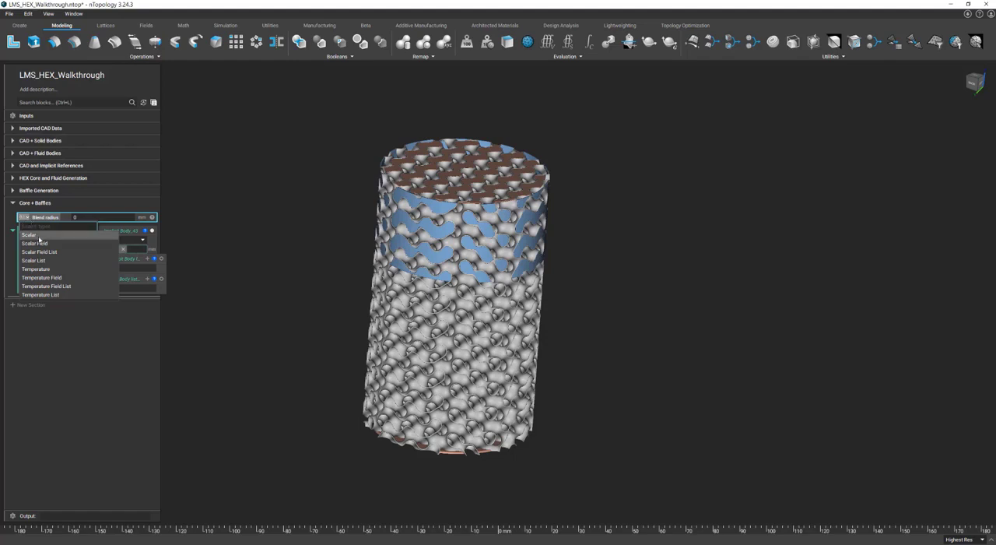
{"action": "left_click", "coordinate": [43, 244]}
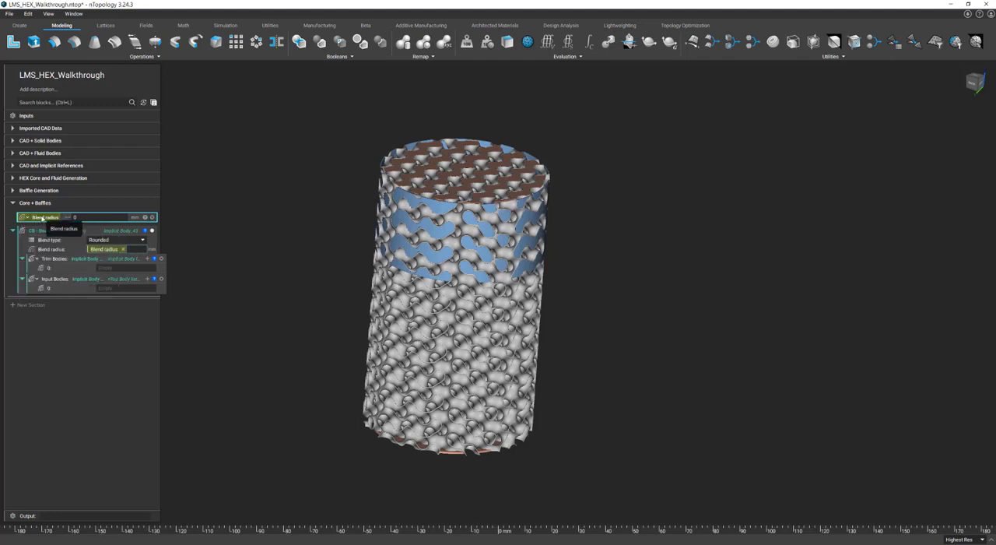
Step: Rename the Blend radius variable to "Baffle to Core Radius"
{"action": "double_click", "coordinate": [42, 217]}
{"action": "type", "text": "Baffle to C"}
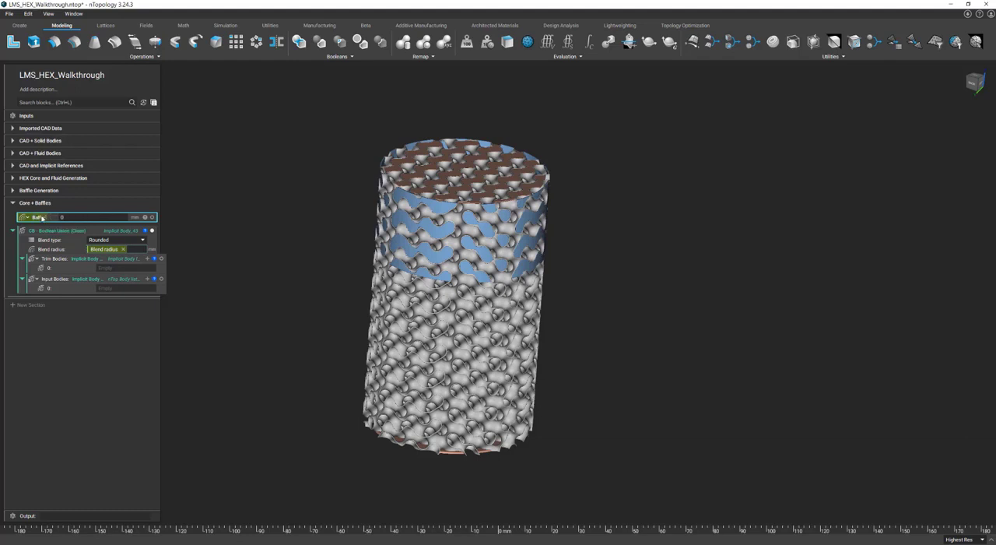
{"action": "type", "text": "ore Reg"}
{"action": "type", "text": "ius"}
{"action": "key", "text": "Return"}
Step: Replace the Baffle to Core Radius value with a Multiply block
{"action": "left_click", "coordinate": [103, 218]}
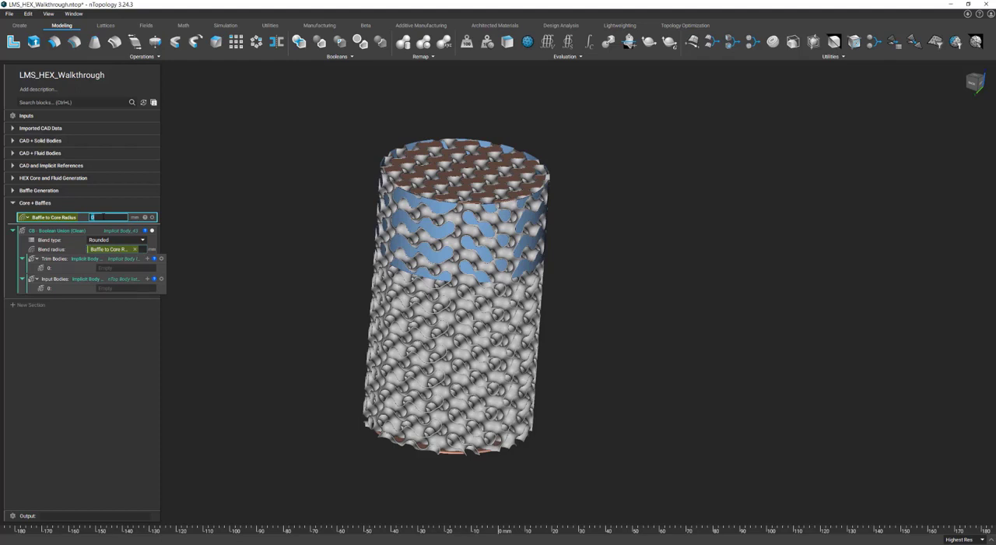
{"action": "type", "text": "mu"}
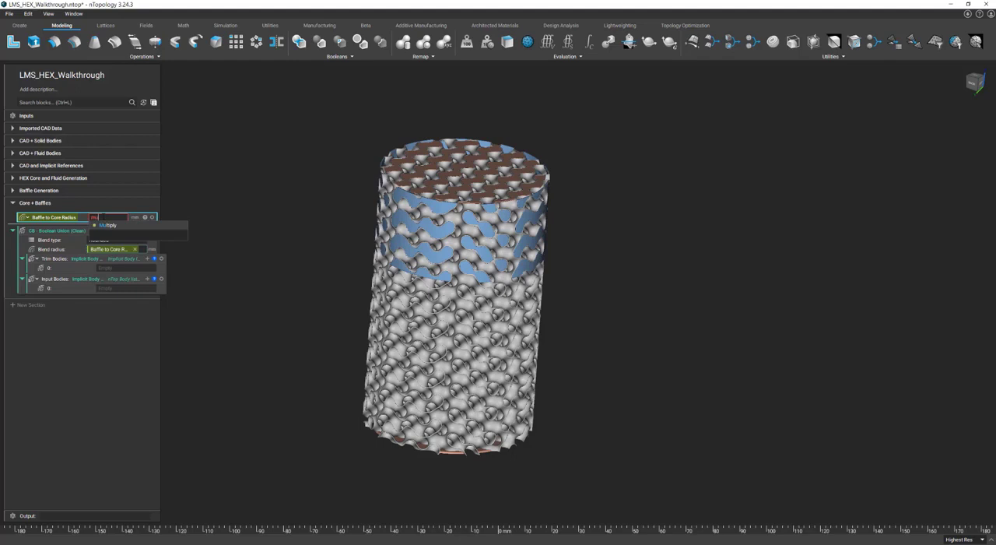
{"action": "key", "text": "Return"}
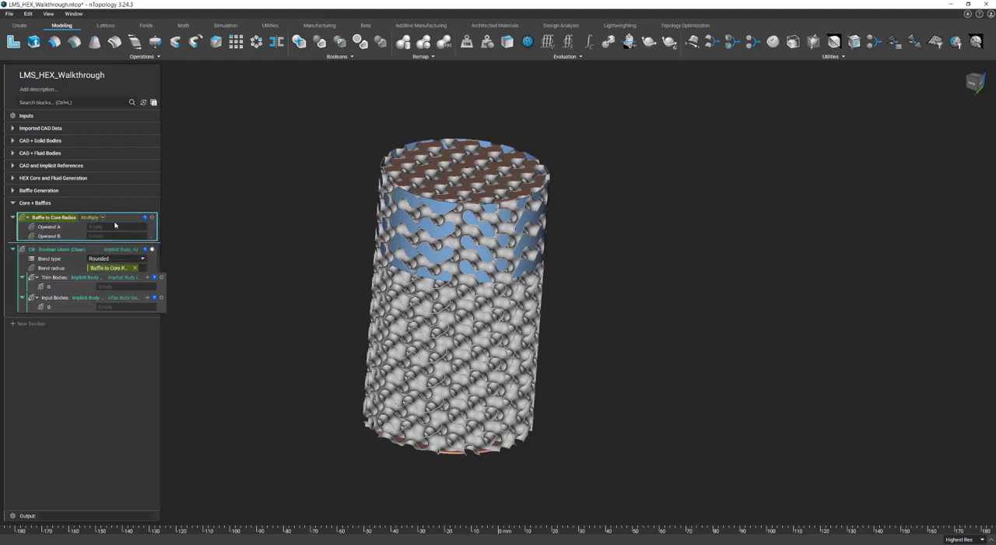
{"action": "type", "text": "tpms"}
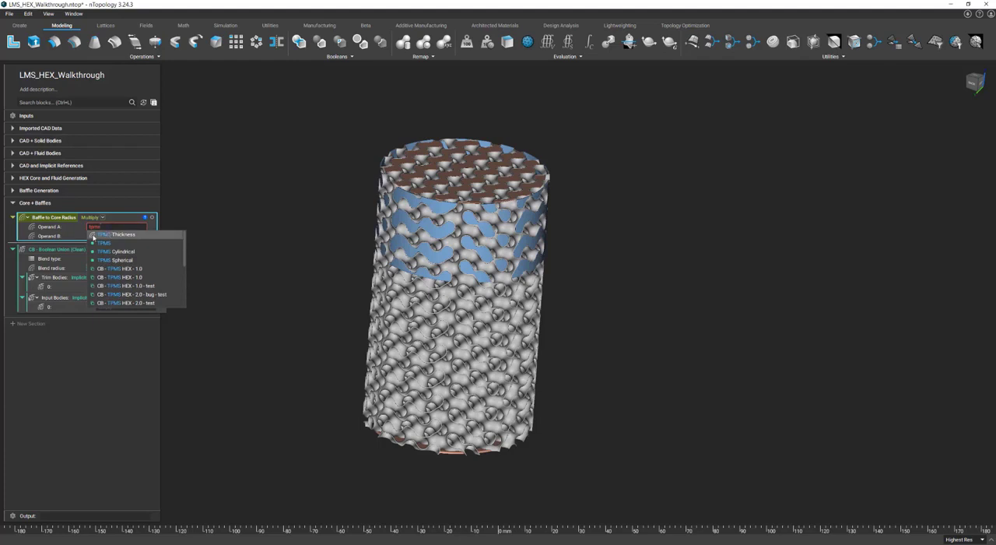
{"action": "left_click", "coordinate": [13, 179]}
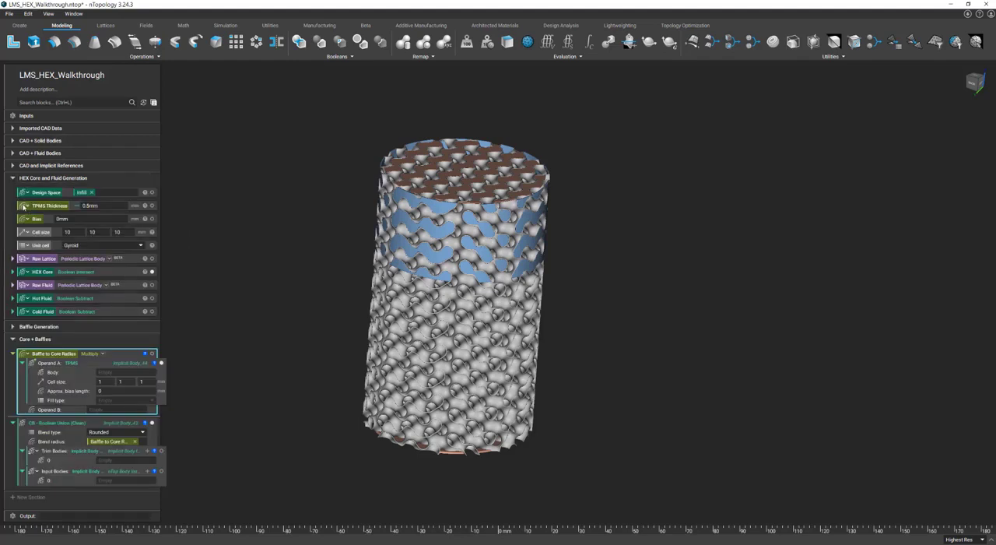
{"action": "left_click", "coordinate": [12, 327]}
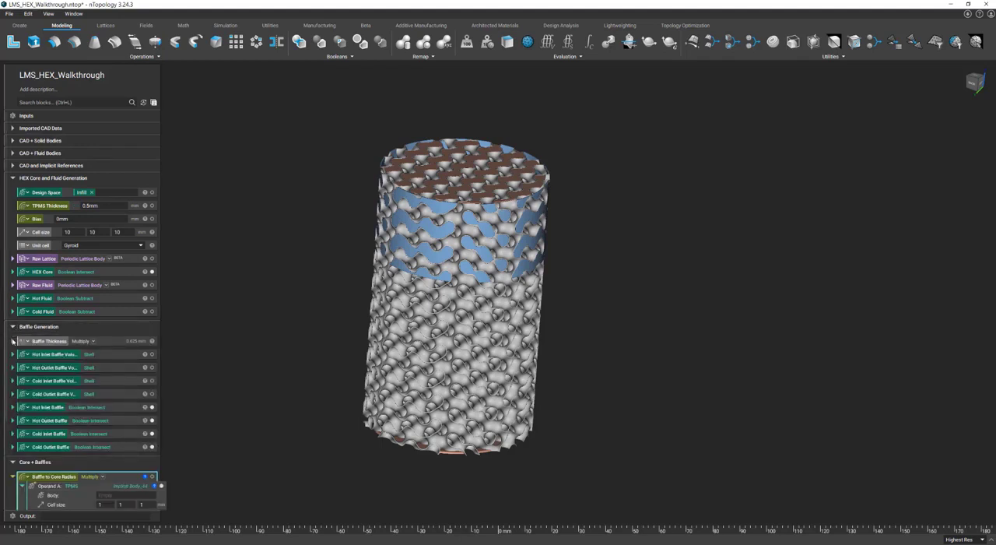
{"action": "left_click", "coordinate": [14, 342]}
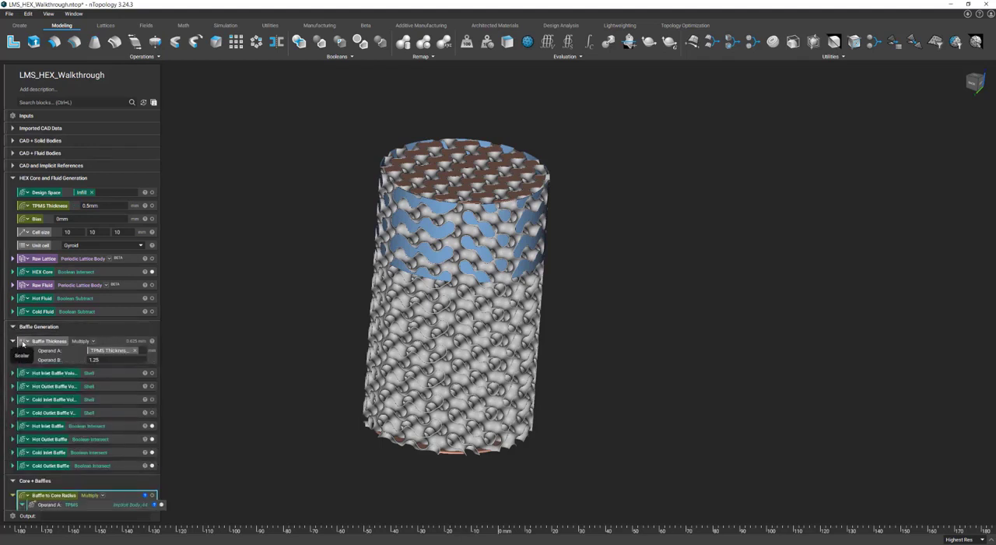
{"action": "left_click", "coordinate": [13, 341]}
{"action": "left_click", "coordinate": [13, 177]}
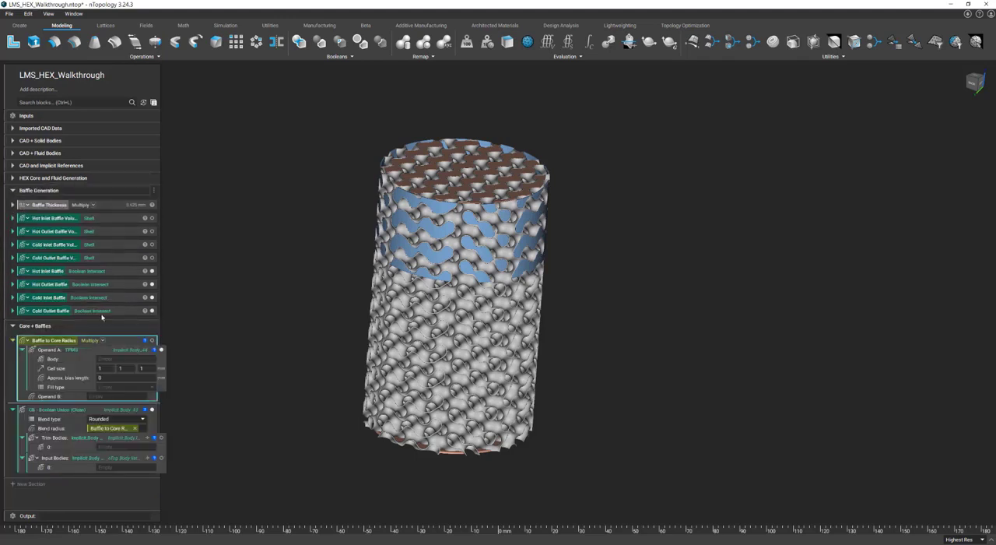
{"action": "key", "text": "Delete"}
Step: Set the Multiply operands of Baffle to Core Radius to TPMS Thickness and 1.25, and collapse the variable and the Baffle Generation section
{"action": "left_click", "coordinate": [116, 351]}
{"action": "type", "text": "tpms"}
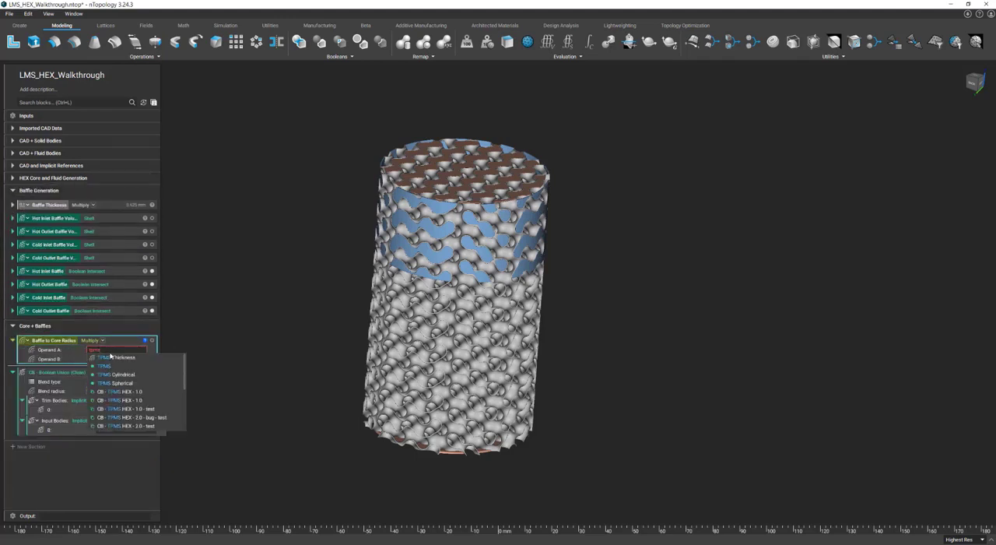
{"action": "left_click", "coordinate": [116, 356]}
{"action": "left_click", "coordinate": [109, 359]}
{"action": "type", "text": "1.25"}
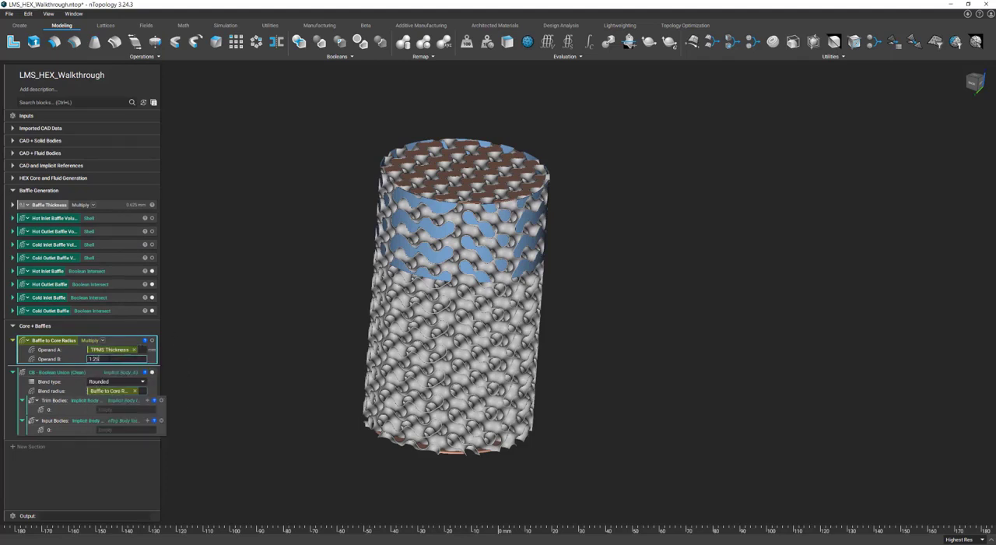
{"action": "key", "text": "Return"}
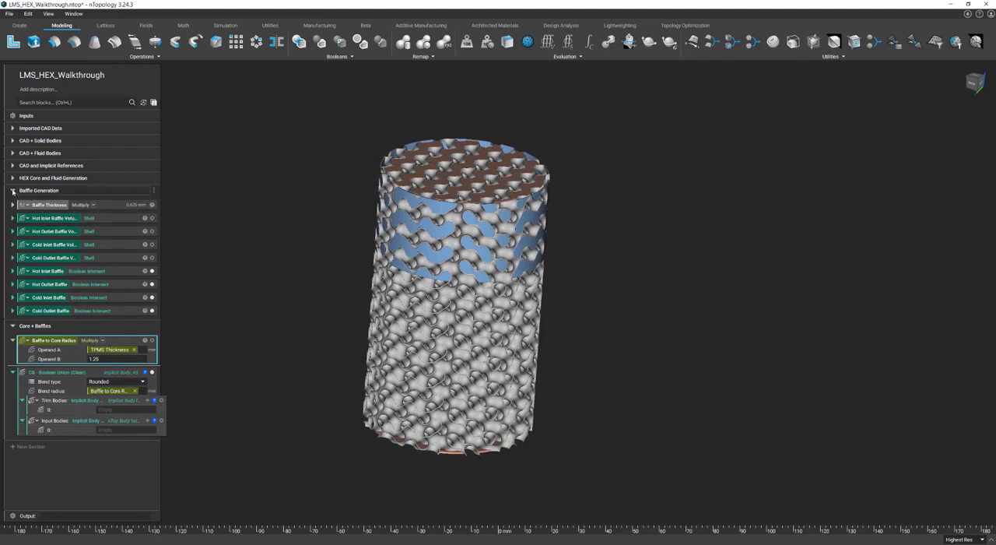
{"action": "left_click", "coordinate": [13, 191]}
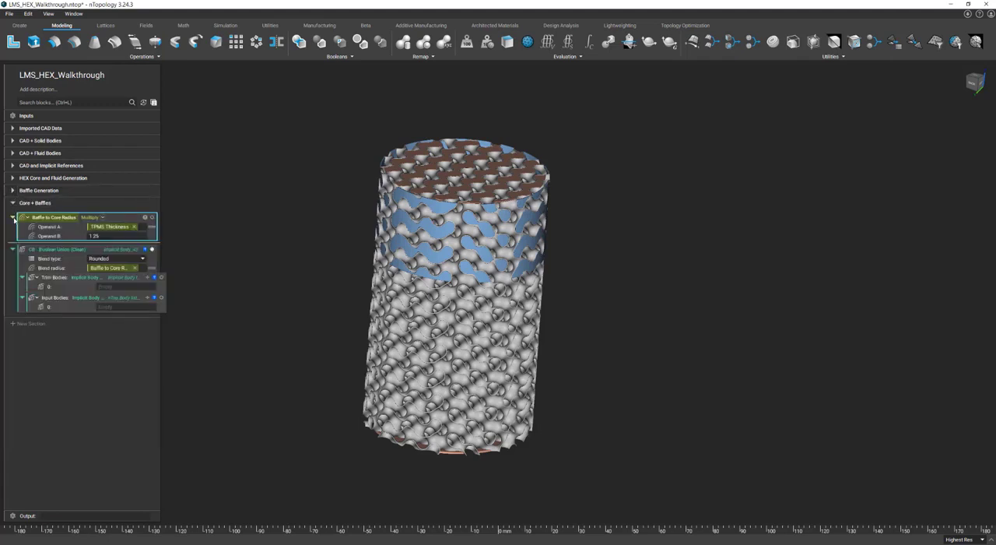
{"action": "left_click", "coordinate": [13, 218]}
Step: Extend the union block's Input Bodies list by four entries, making five in all
{"action": "left_click", "coordinate": [97, 282]}
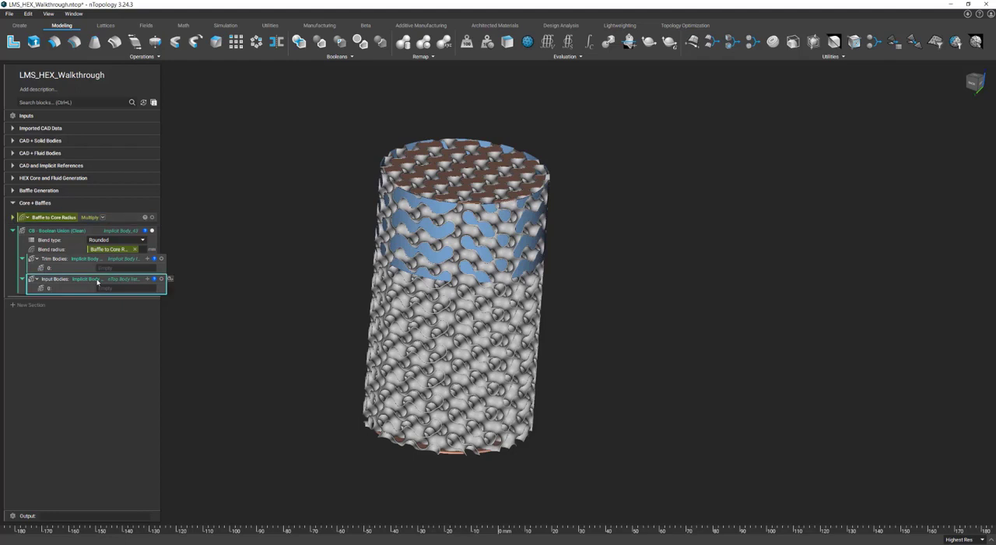
{"action": "left_click", "coordinate": [147, 279]}
{"action": "left_click", "coordinate": [147, 279]}
{"action": "left_click", "coordinate": [148, 279]}
{"action": "left_click", "coordinate": [147, 278]}
Step: Assign HEX Core to entry 0 and Hot Inlet Baffle to entry 1 of the Input Bodies list
{"action": "left_click", "coordinate": [126, 288]}
{"action": "type", "text": "hex"}
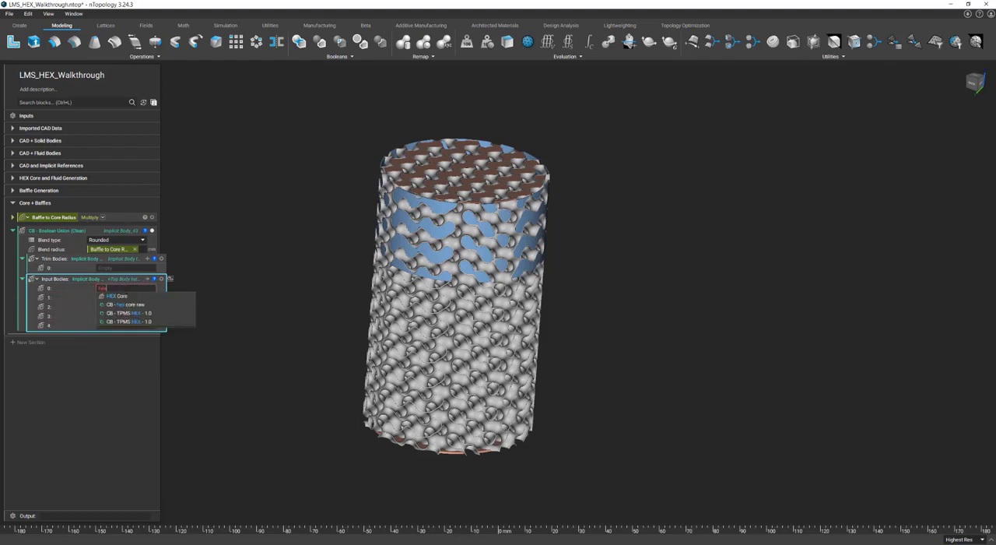
{"action": "left_click", "coordinate": [117, 295]}
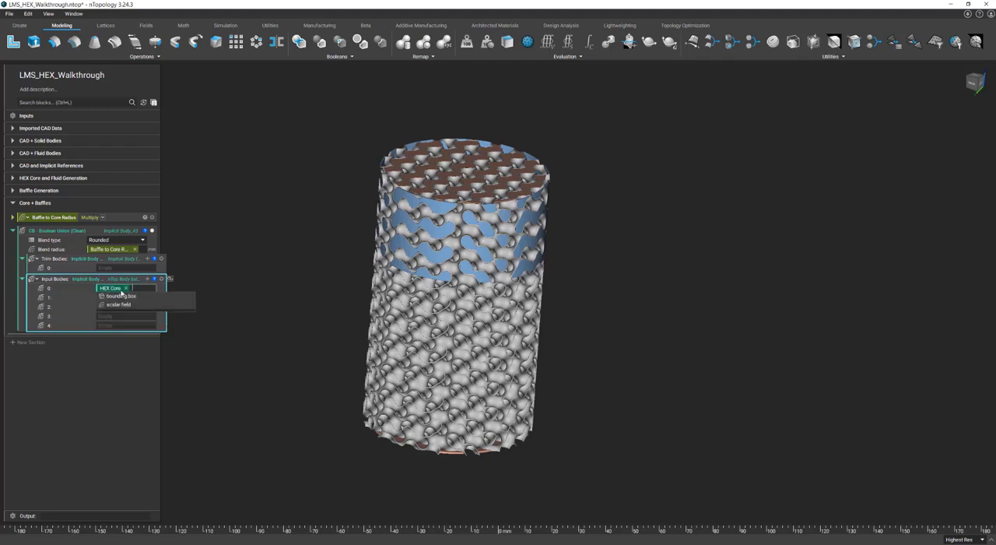
{"action": "left_click", "coordinate": [222, 282]}
{"action": "key", "text": "Tab"}
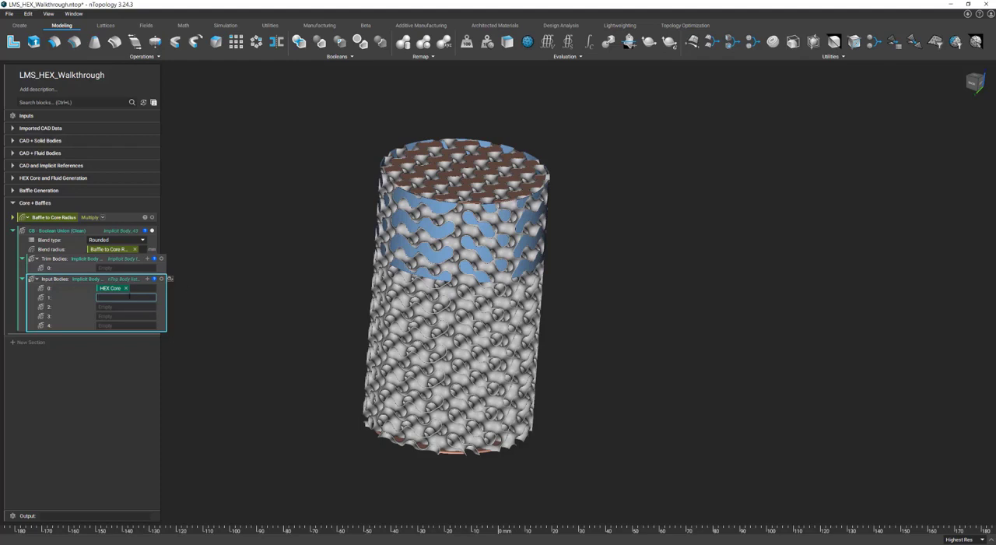
{"action": "type", "text": "Hot"}
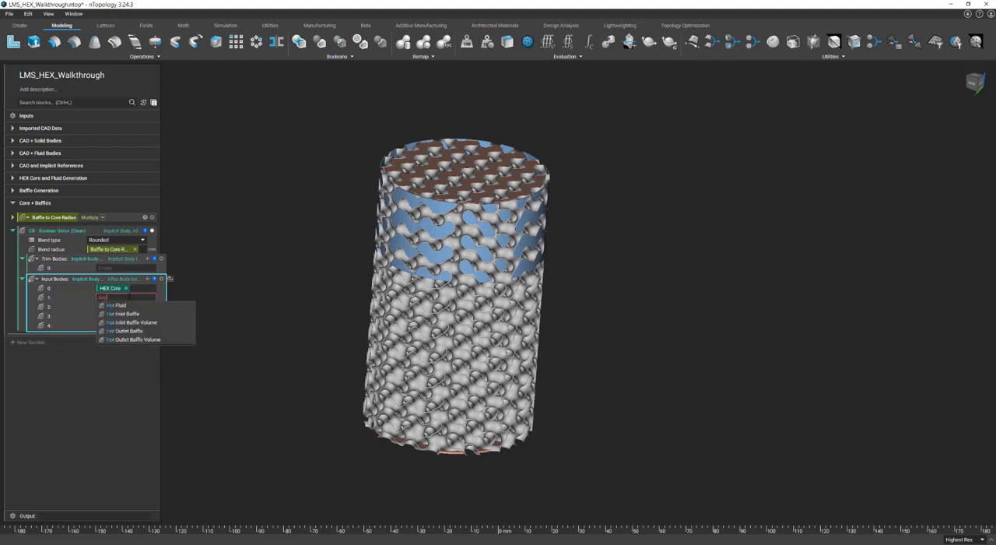
{"action": "left_click", "coordinate": [138, 315]}
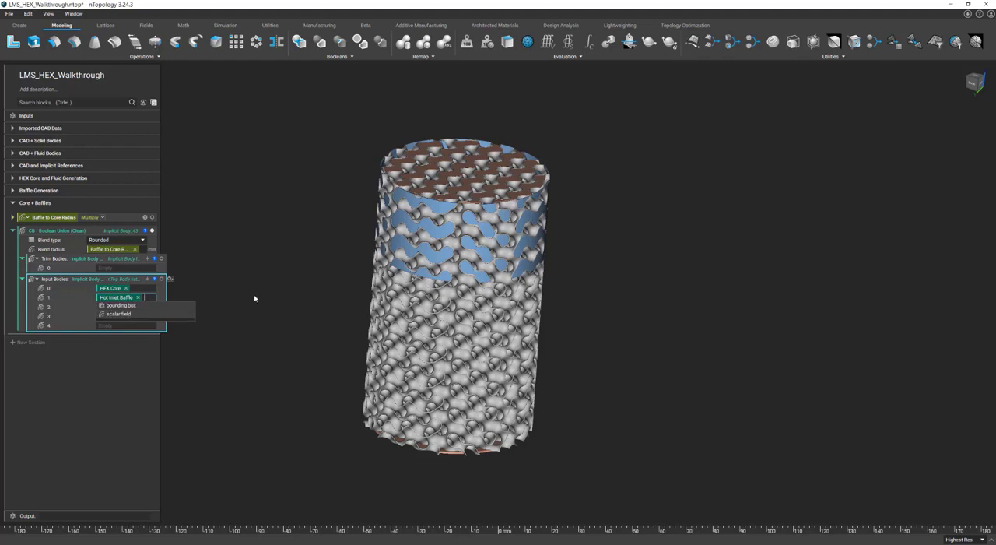
Step: Assign Hot Outlet Baffle, Cold Inlet Baffle and Cold Outlet Baffle to entries 2, 3 and 4 of the Input Bodies list
{"action": "type", "text": "Hot Ou"}
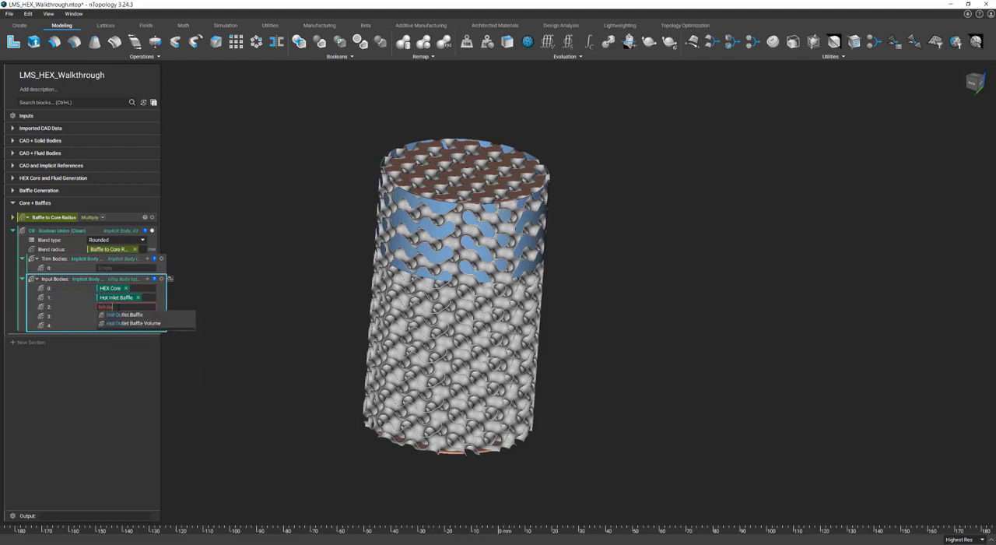
{"action": "left_click", "coordinate": [125, 316]}
{"action": "left_click", "coordinate": [110, 317]}
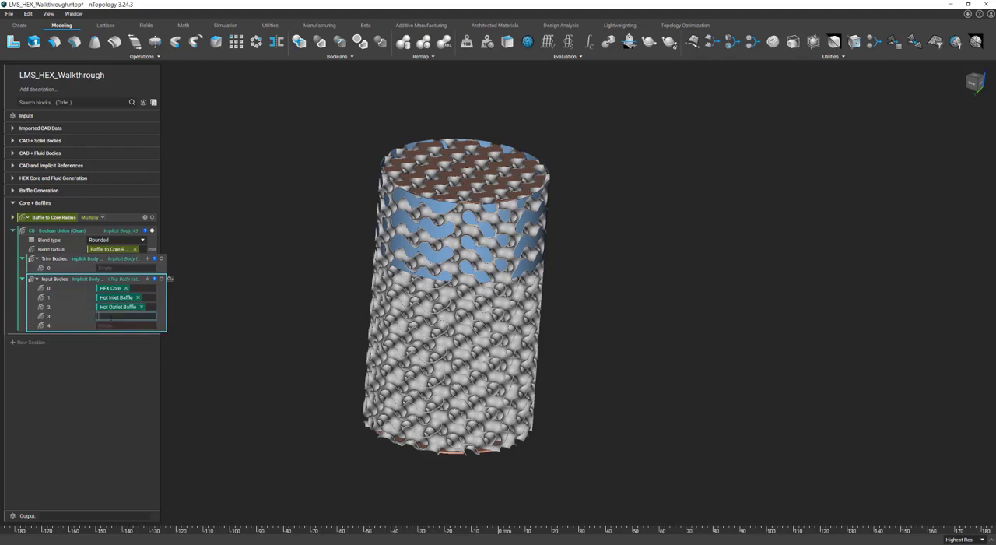
{"action": "type", "text": "cold"}
{"action": "left_click", "coordinate": [134, 333]}
{"action": "type", "text": "cold"}
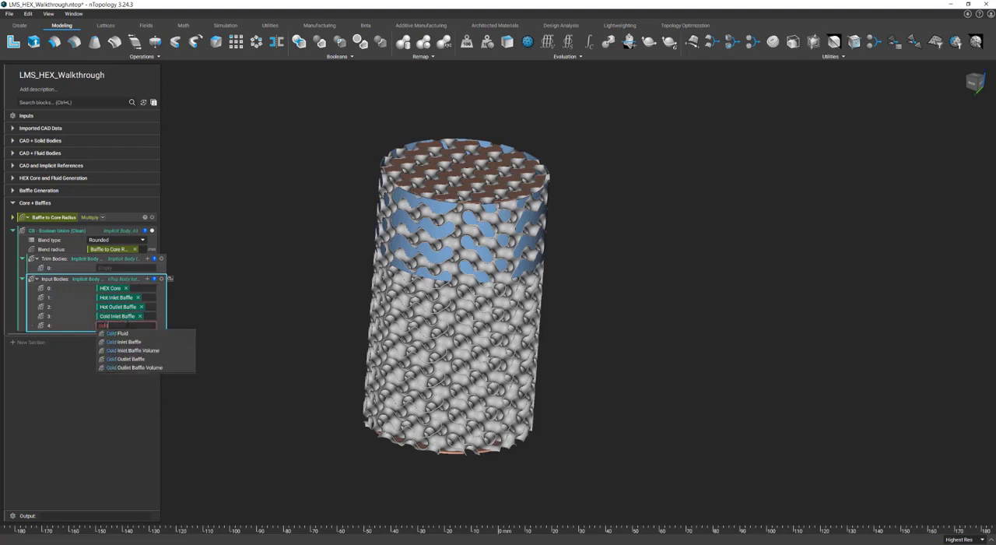
{"action": "left_click", "coordinate": [140, 358]}
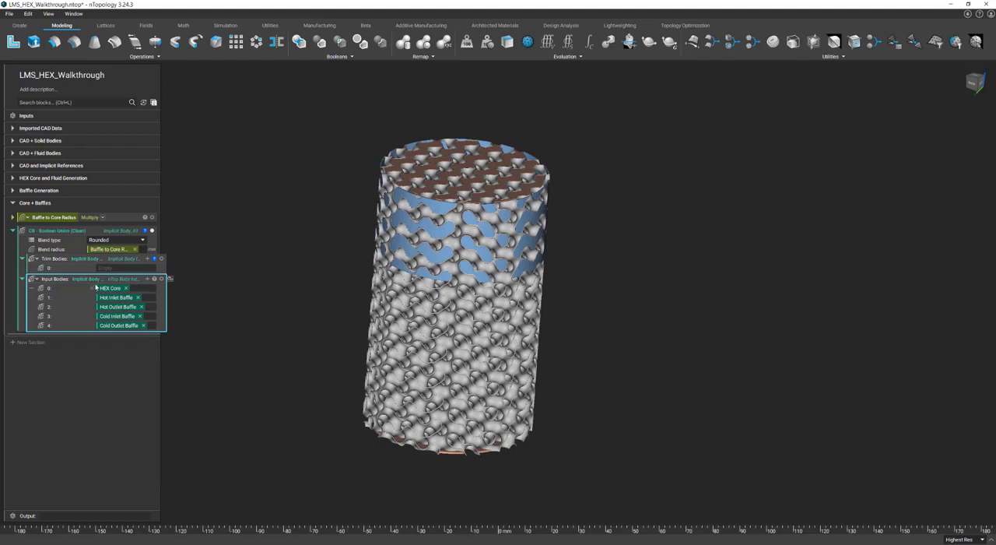
Step: Assign Design Space to entry 0 of the Trim Bodies list and display the trim body in the viewport
{"action": "left_click", "coordinate": [113, 267]}
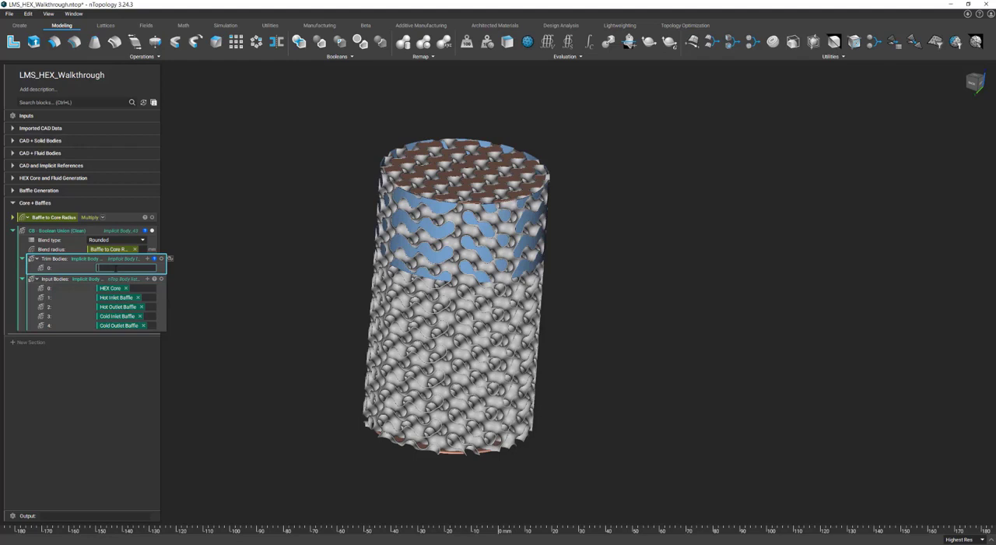
{"action": "type", "text": "Glo"}
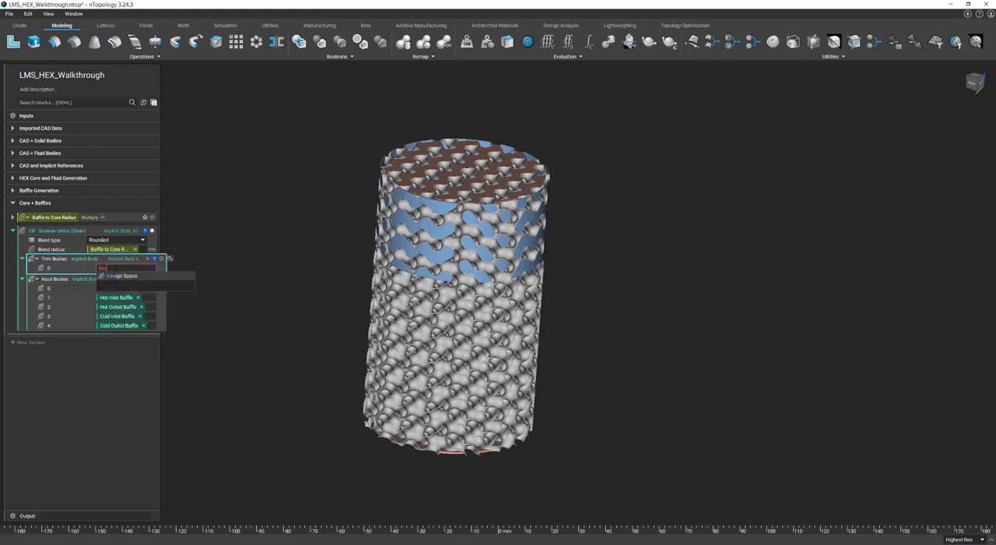
{"action": "left_click", "coordinate": [121, 278]}
{"action": "left_click", "coordinate": [220, 239]}
{"action": "left_click", "coordinate": [163, 260]}
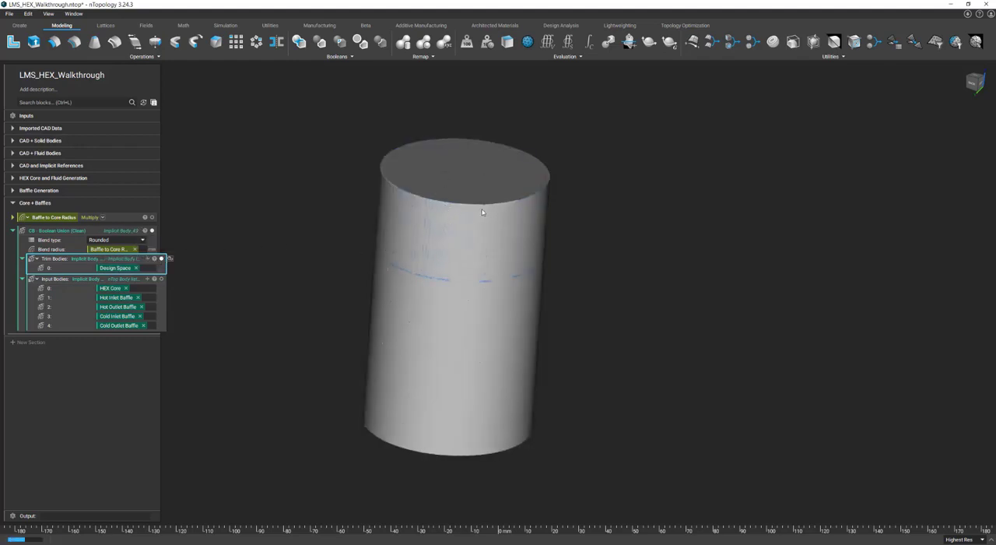
{"action": "right_click_drag", "start_coordinate": [482, 213], "coordinate": [420, 191]}
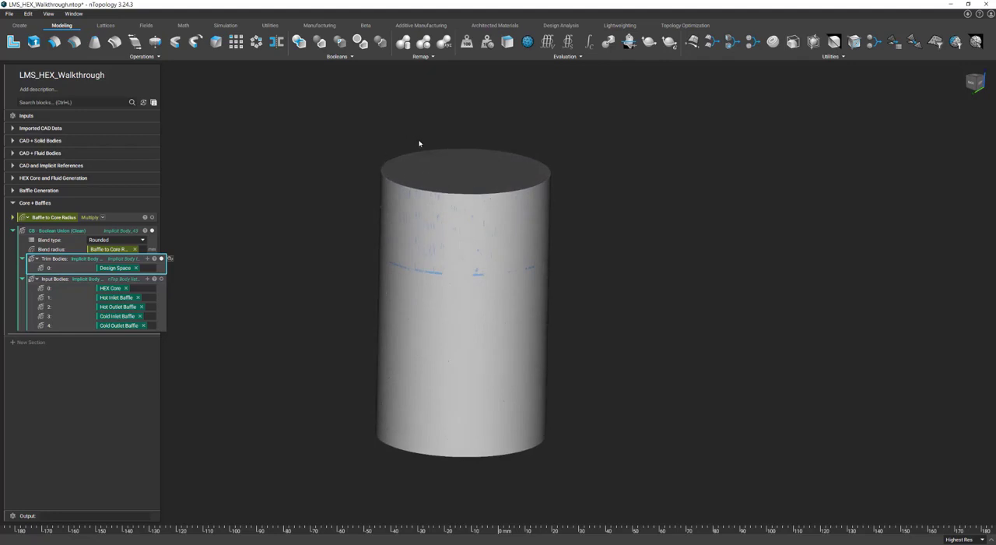
Step: Turn the clean Boolean union block into a variable named HEX Core + Baffles
{"action": "left_click", "coordinate": [133, 231]}
{"action": "scroll", "coordinate": [432, 233], "scroll_direction": "up", "scroll_amount": 5}
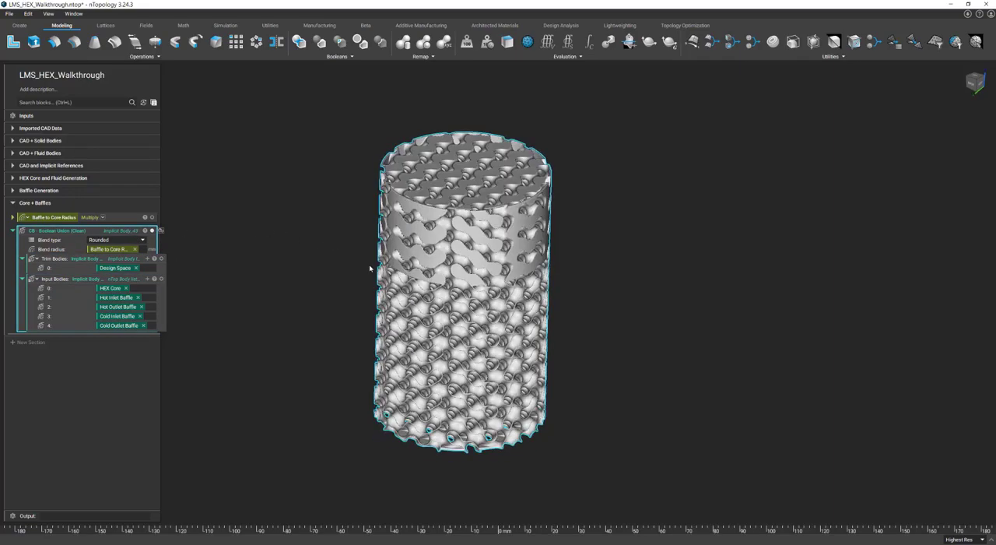
{"action": "right_click_drag", "start_coordinate": [472, 180], "coordinate": [472, 216]}
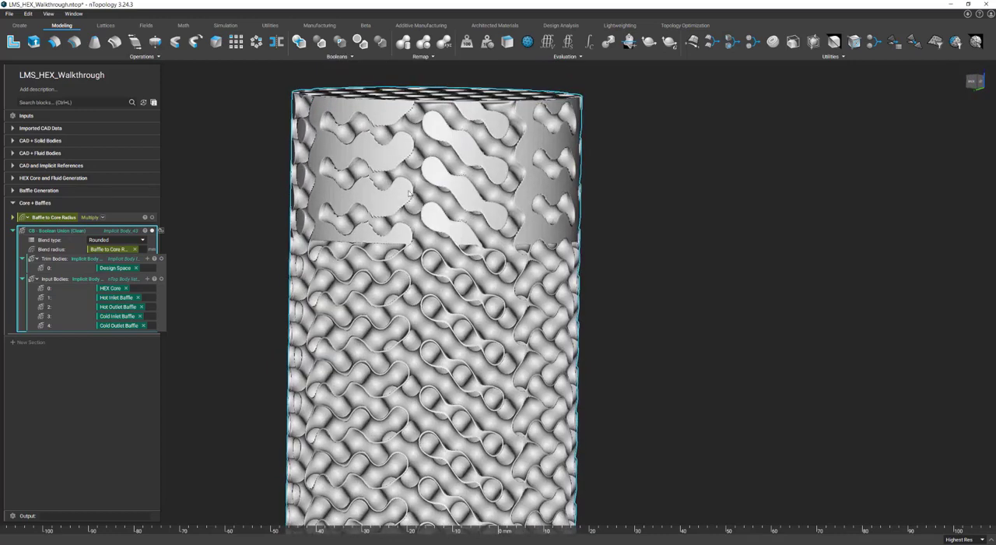
{"action": "right_click", "coordinate": [96, 232]}
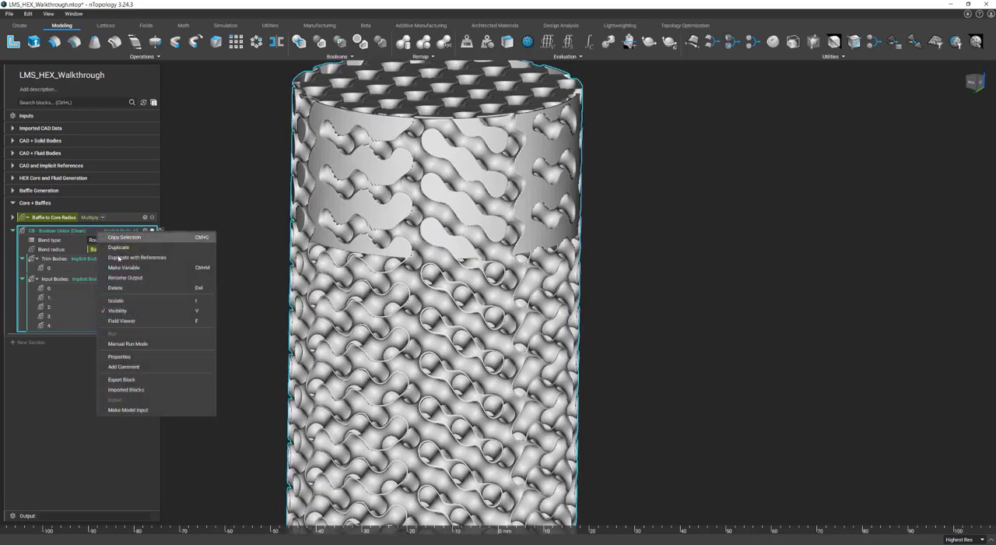
{"action": "left_click", "coordinate": [128, 268]}
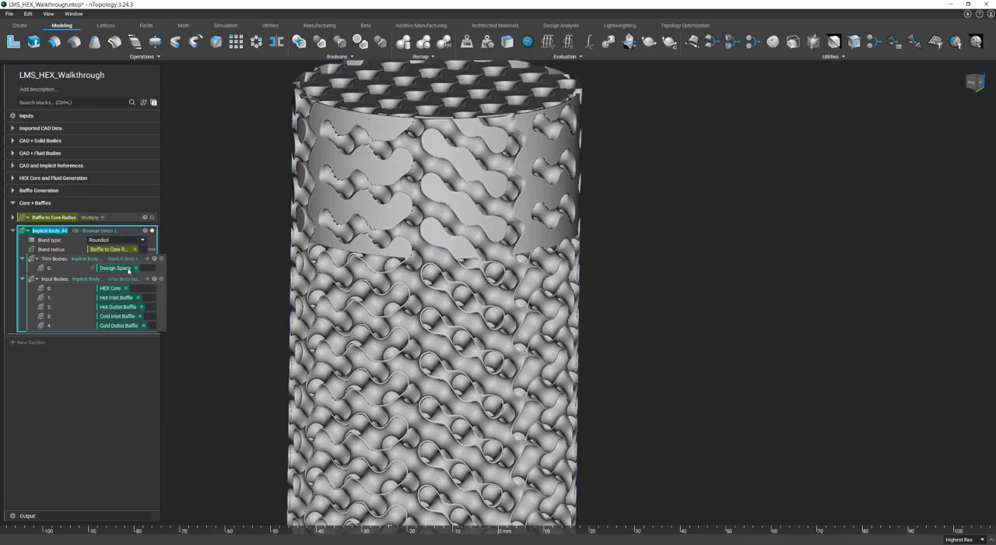
{"action": "type", "text": "HEX Core + Baffles"}
{"action": "key", "text": "Return"}
Step: Add a standard Boolean Union block and replace its default Bodies list with the Input Bodies list of HEX Core + Baffles
{"action": "left_click", "coordinate": [299, 42]}
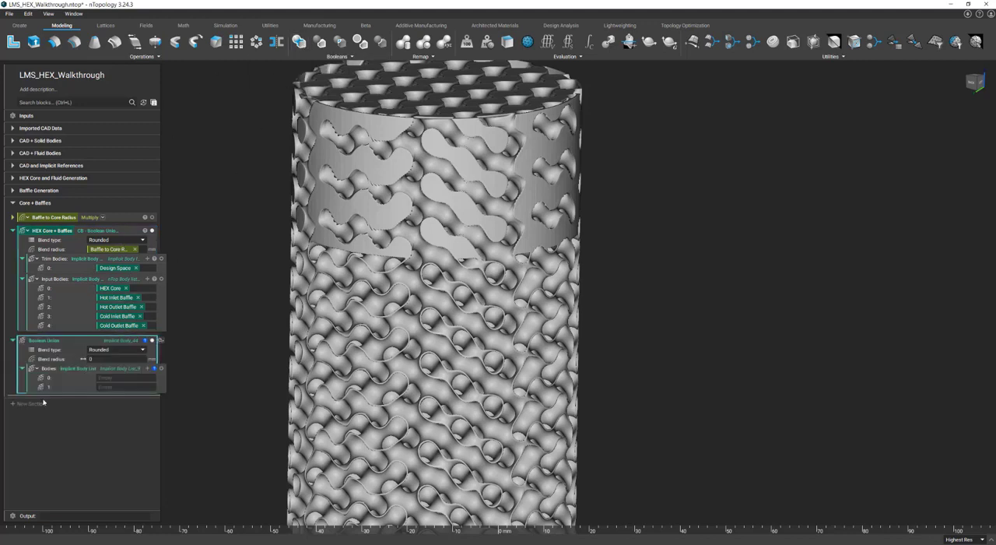
{"action": "key", "text": "Delete"}
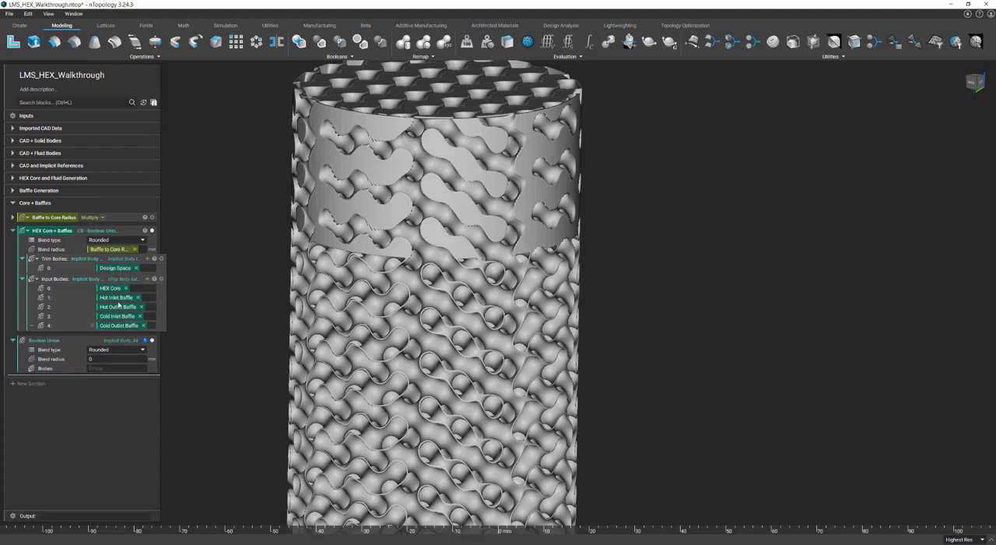
{"action": "left_click_drag", "start_coordinate": [114, 279], "coordinate": [115, 372]}
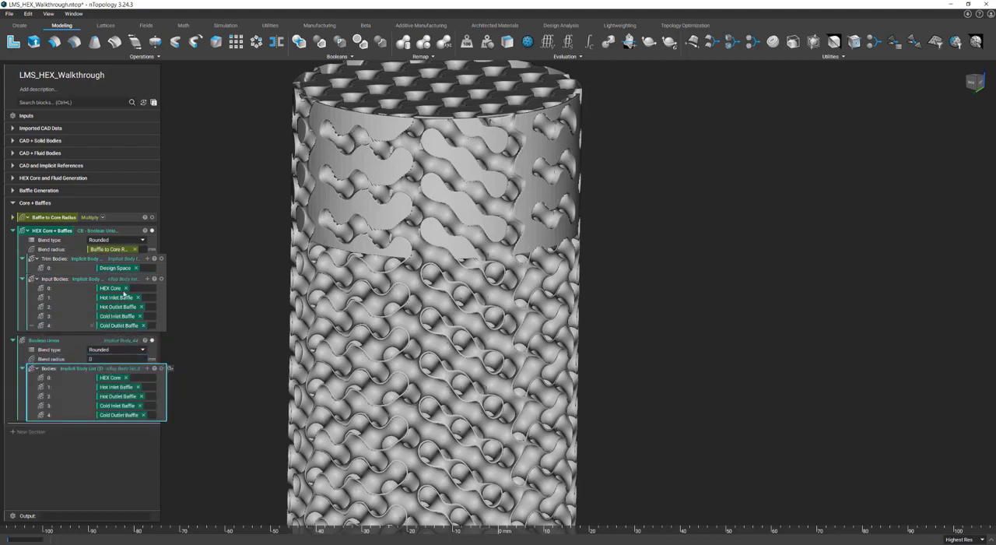
Step: Set the blend radius of the standard Boolean Union block to 2 mm
{"action": "mouse_move", "coordinate": [59, 221]}
{"action": "left_mouse_down"}
{"action": "mouse_move", "coordinate": [120, 360]}
{"action": "mouse_move", "coordinate": [74, 218]}
{"action": "left_mouse_up"}
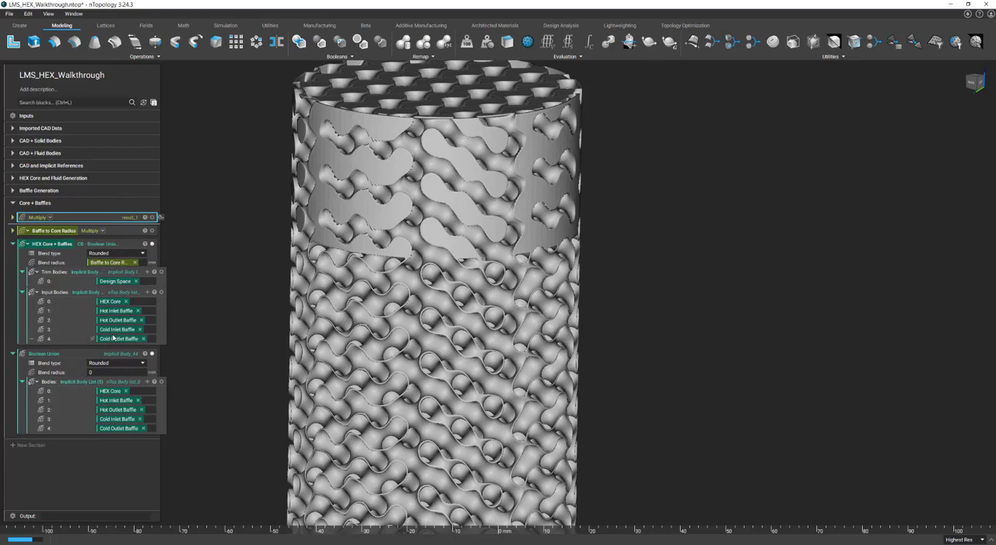
{"action": "key", "text": "ctrl+z"}
{"action": "left_click", "coordinate": [115, 359]}
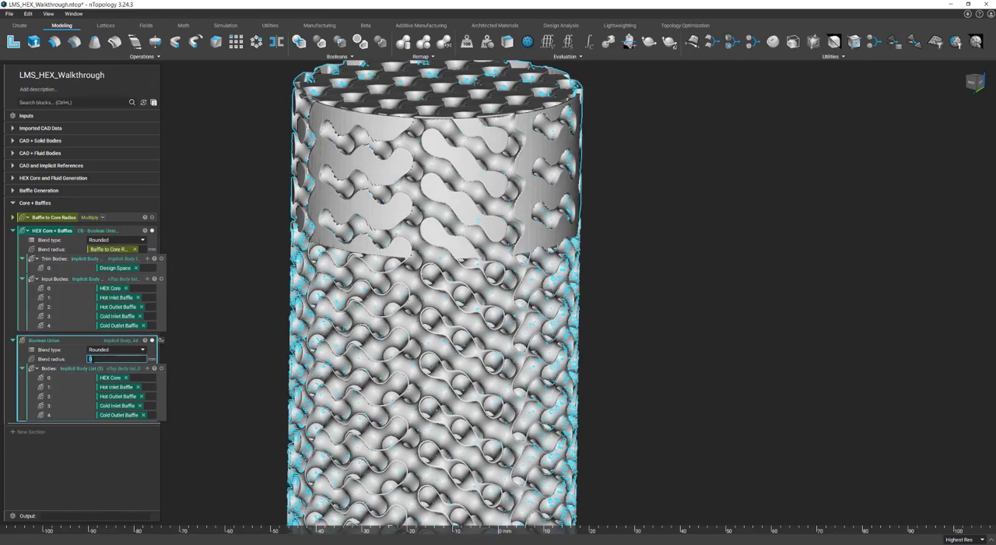
{"action": "type", "text": "2"}
{"action": "key", "text": "Return"}
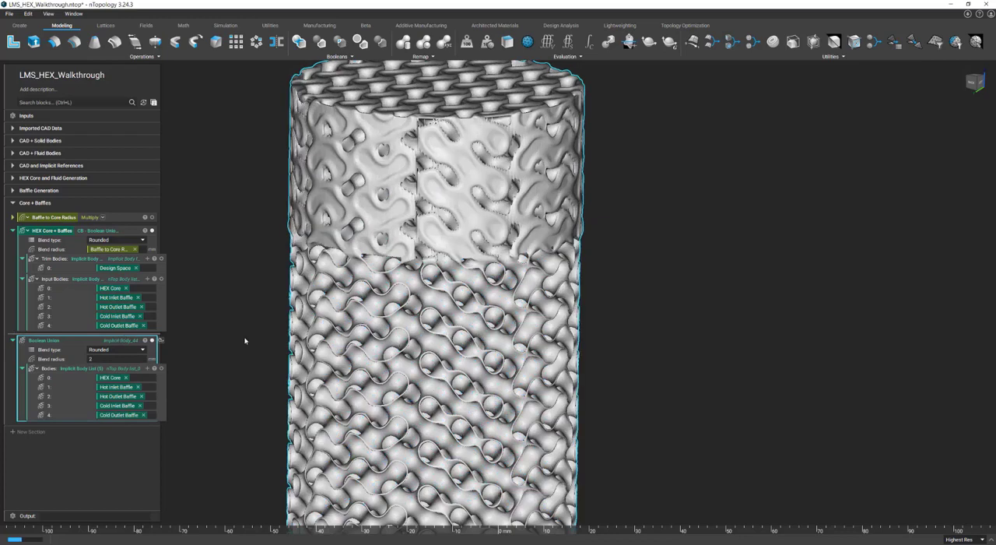
Step: Inspect the blended baffle region from the back and set the standard Boolean Union's blend radius to 0.625 mm
{"action": "right_click_drag", "start_coordinate": [588, 305], "coordinate": [581, 335]}
{"action": "scroll", "coordinate": [423, 141], "scroll_direction": "up", "scroll_amount": 1}
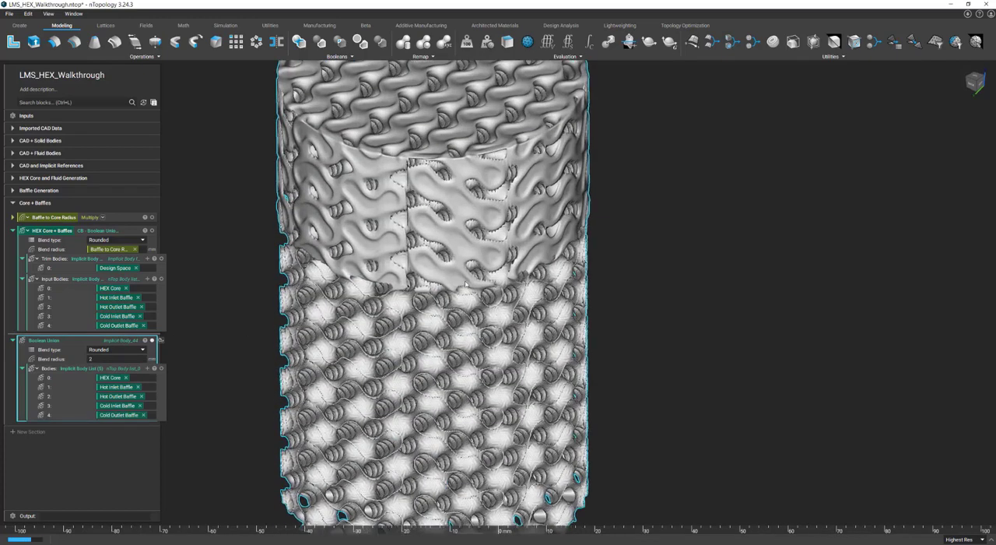
{"action": "middle_click_drag", "start_coordinate": [422, 141], "coordinate": [447, 170]}
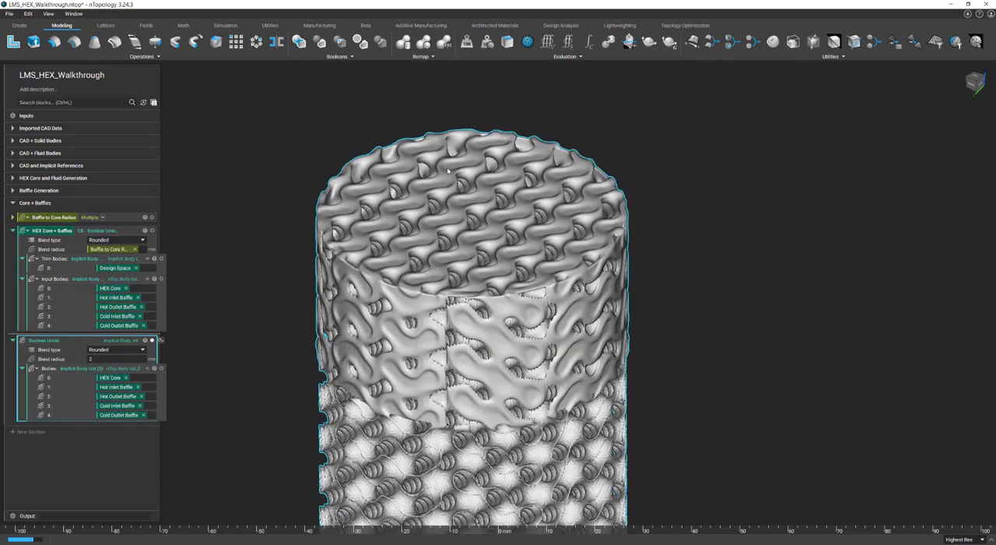
{"action": "left_click", "coordinate": [971, 84]}
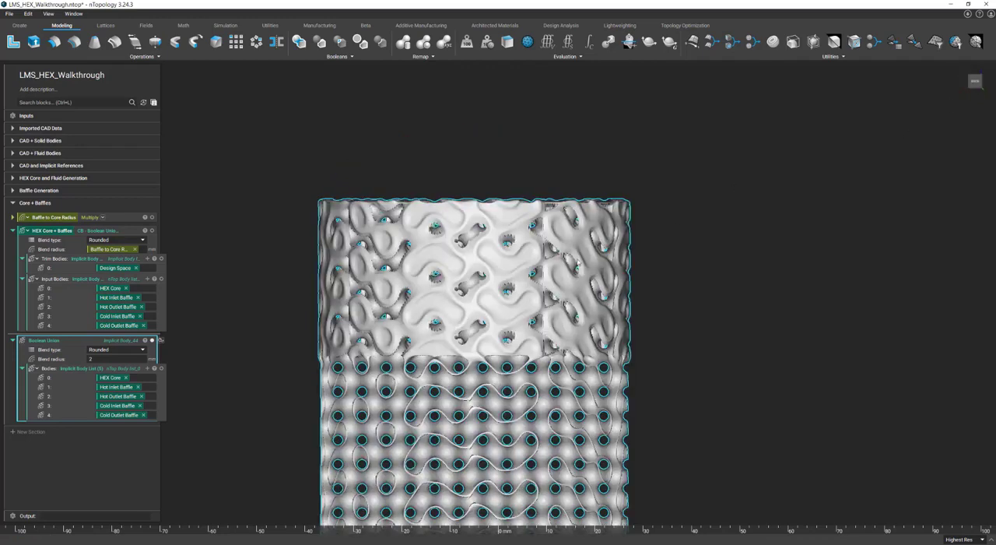
{"action": "scroll", "coordinate": [704, 248], "scroll_direction": "up", "scroll_amount": 2}
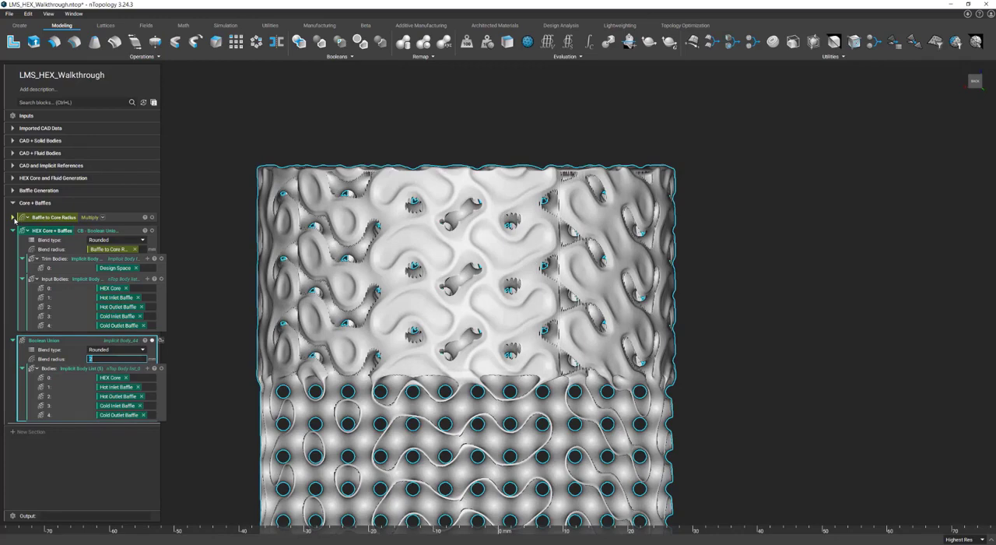
{"action": "type", "text": "0.625"}
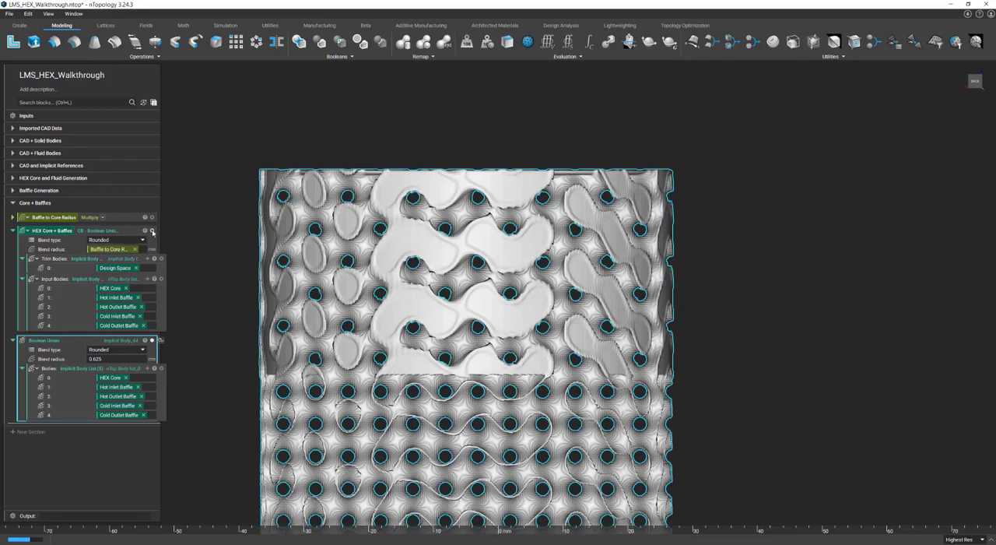
Step: Show only HEX Core + Baffles and examine its wall blends in a horizontal section cut with the plane centre at Z 73.4435
{"action": "left_click", "coordinate": [153, 231]}
{"action": "left_click", "coordinate": [153, 341]}
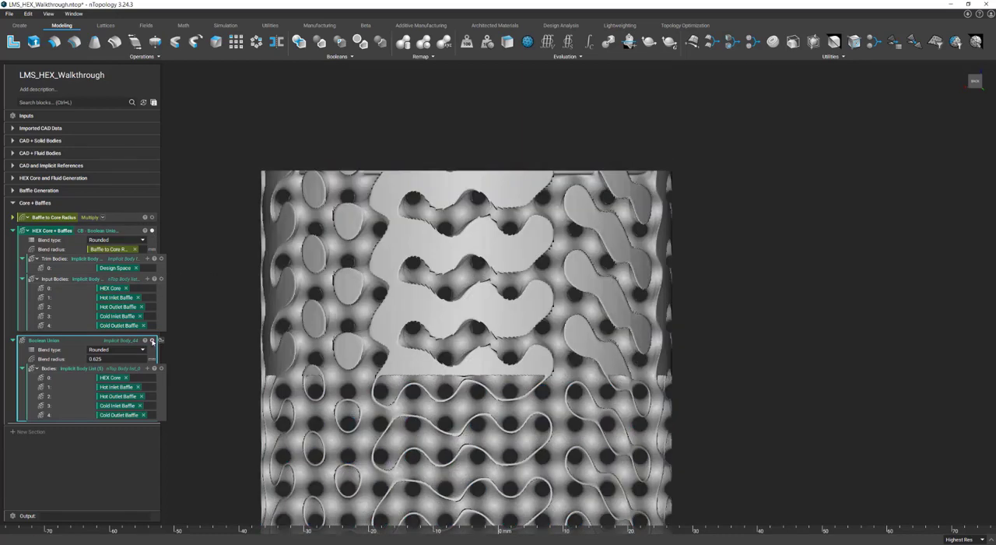
{"action": "middle_click_drag", "start_coordinate": [267, 249], "coordinate": [216, 269]}
{"action": "key", "text": "x"}
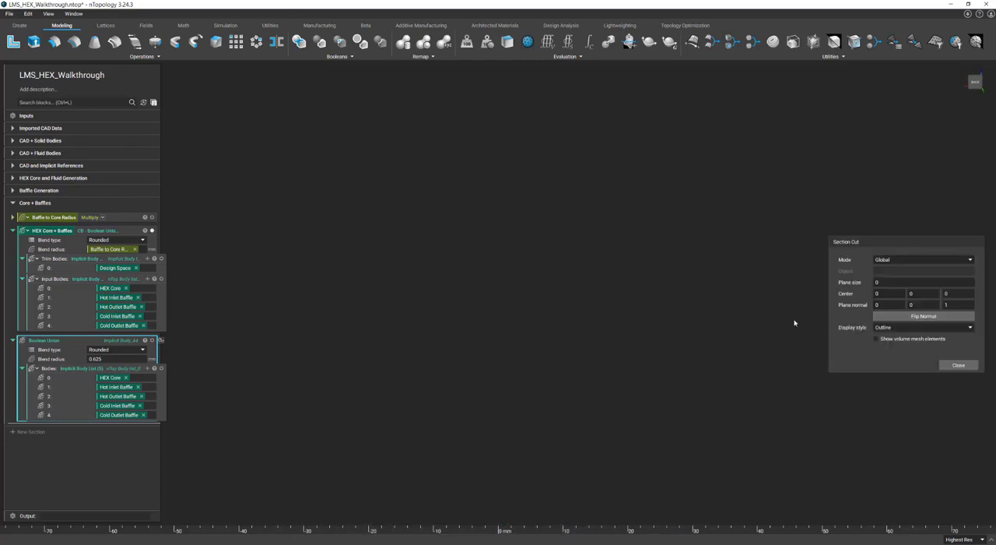
{"action": "left_click", "coordinate": [101, 243]}
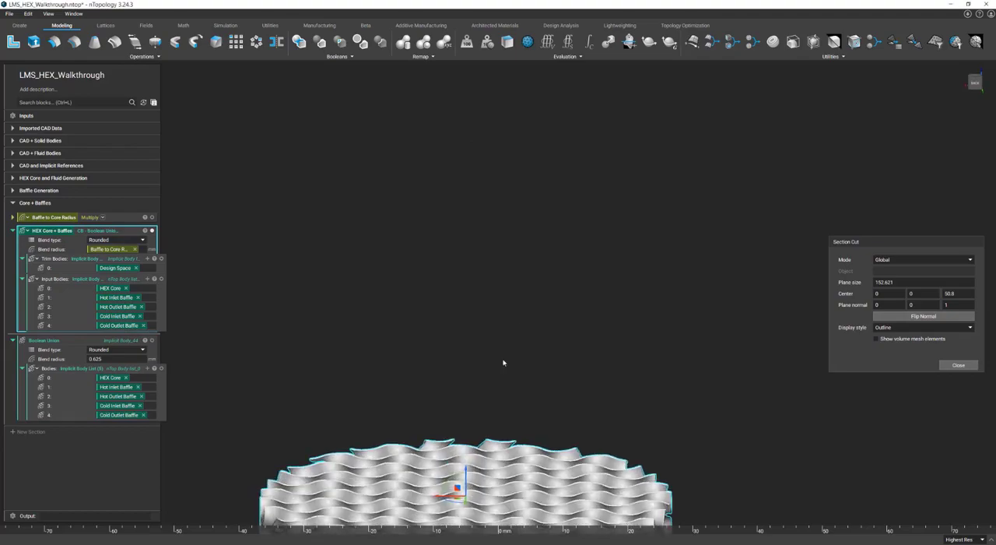
{"action": "left_click_drag", "start_coordinate": [466, 462], "coordinate": [490, 330]}
{"action": "middle_click_drag", "start_coordinate": [490, 330], "coordinate": [543, 415]}
{"action": "scroll", "coordinate": [543, 414], "scroll_direction": "up", "scroll_amount": 10}
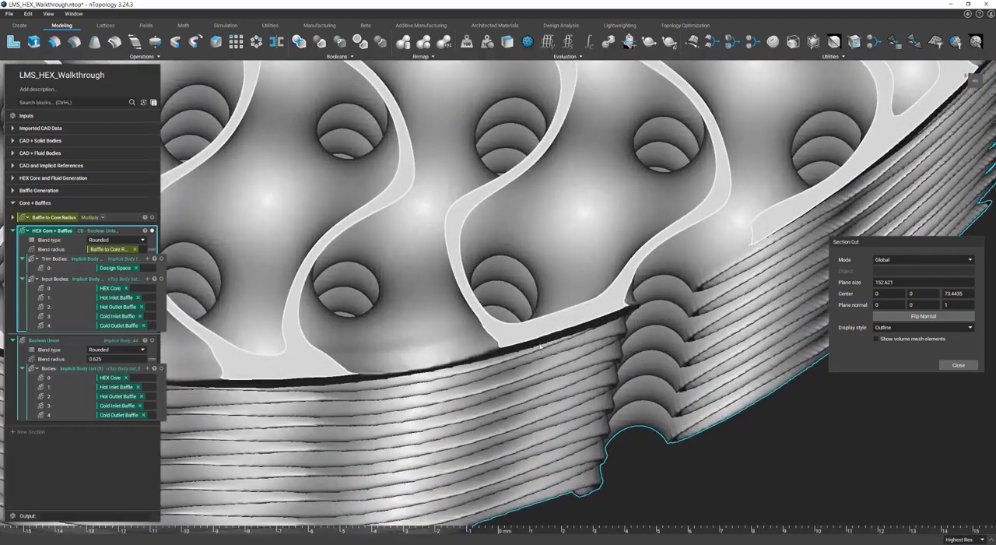
{"action": "middle_click_drag", "start_coordinate": [540, 346], "coordinate": [539, 358]}
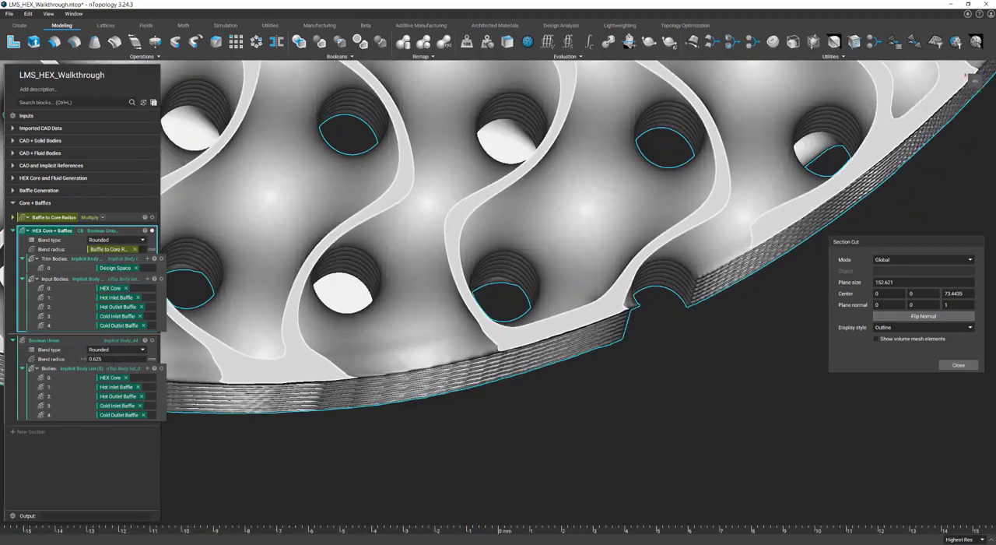
Step: Set the standard Boolean Union's blend radius to 0 mm and compare its section with HEX Core + Baffles, alone and overlaid
{"action": "left_click", "coordinate": [105, 358]}
{"action": "type", "text": "0"}
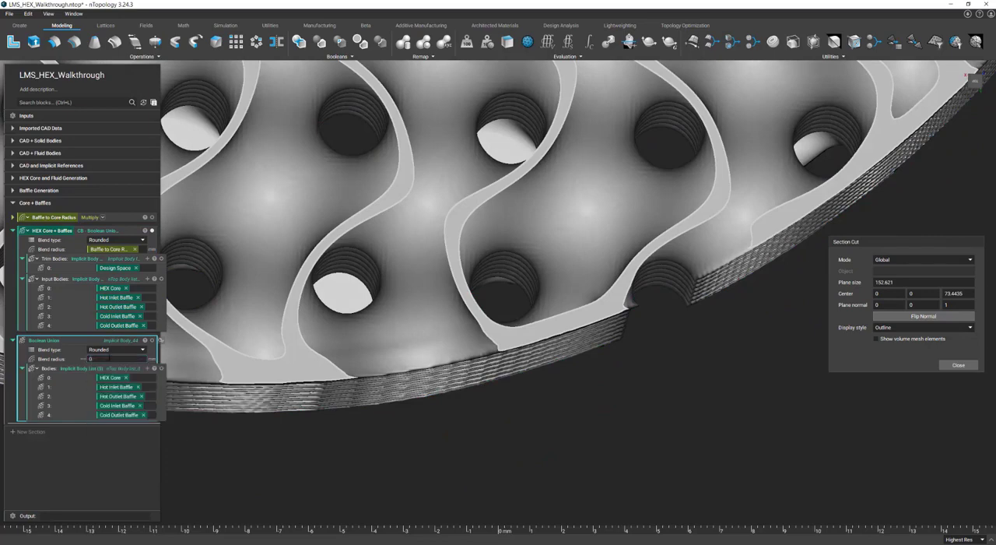
{"action": "left_click", "coordinate": [152, 230]}
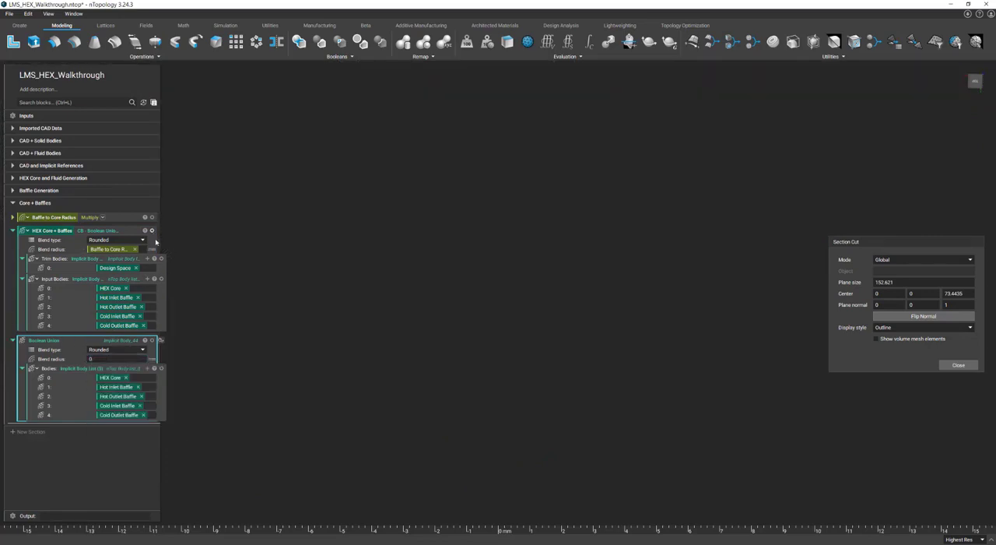
{"action": "left_click", "coordinate": [152, 340]}
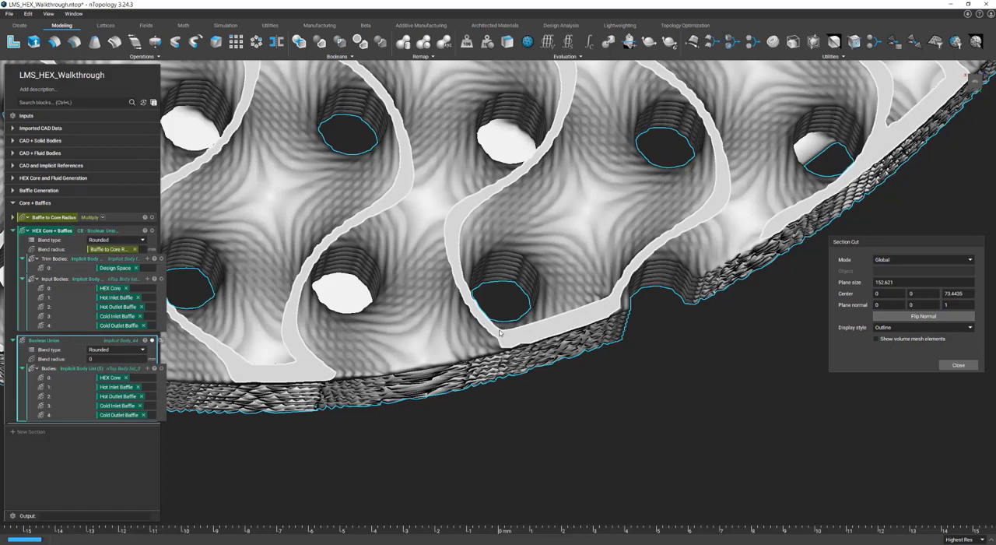
{"action": "left_click", "coordinate": [154, 231]}
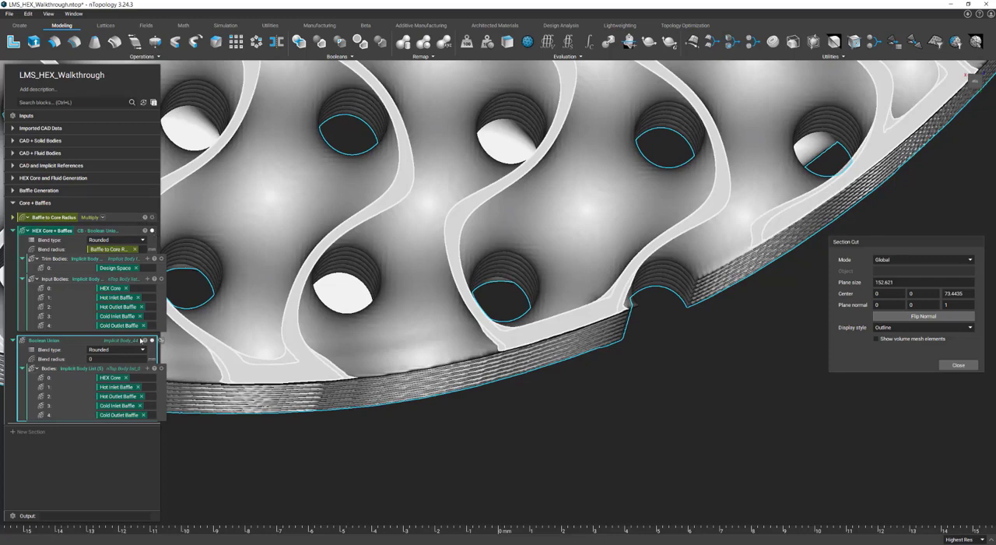
Step: Delete the standard Boolean Union block and collapse the HEX Core + Baffles variable
{"action": "key", "text": "Delete"}
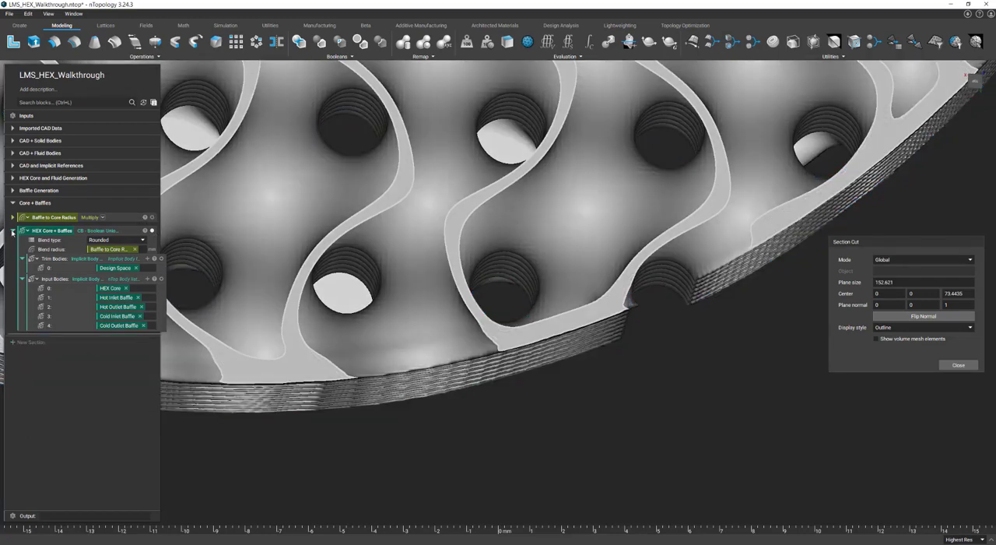
{"action": "left_click", "coordinate": [12, 231]}
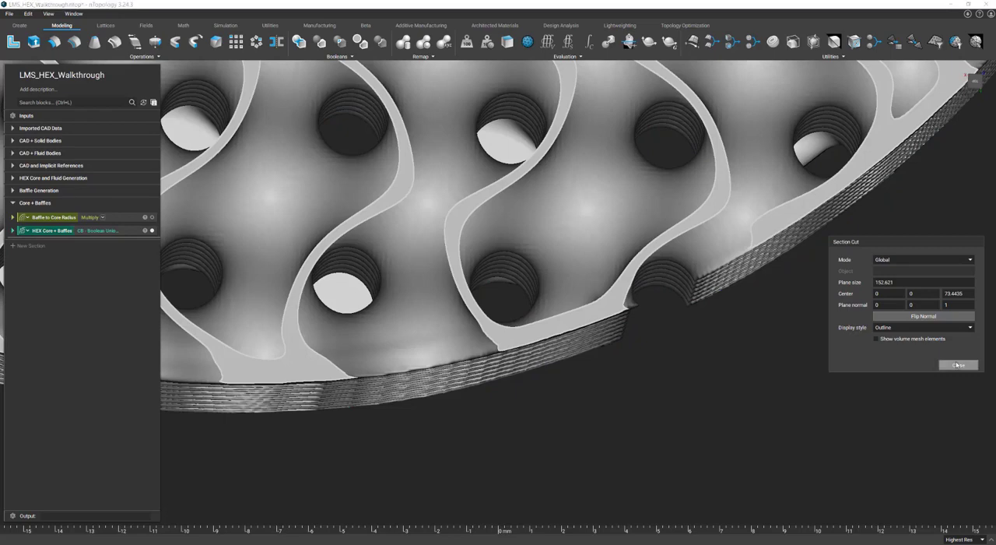
Step: Close the section cut, view the whole HEX Core + Baffles body, and hide it
{"action": "left_click", "coordinate": [958, 365]}
{"action": "left_click", "coordinate": [109, 231]}
{"action": "key", "text": "f"}
{"action": "middle_click_drag", "start_coordinate": [583, 347], "coordinate": [593, 190]}
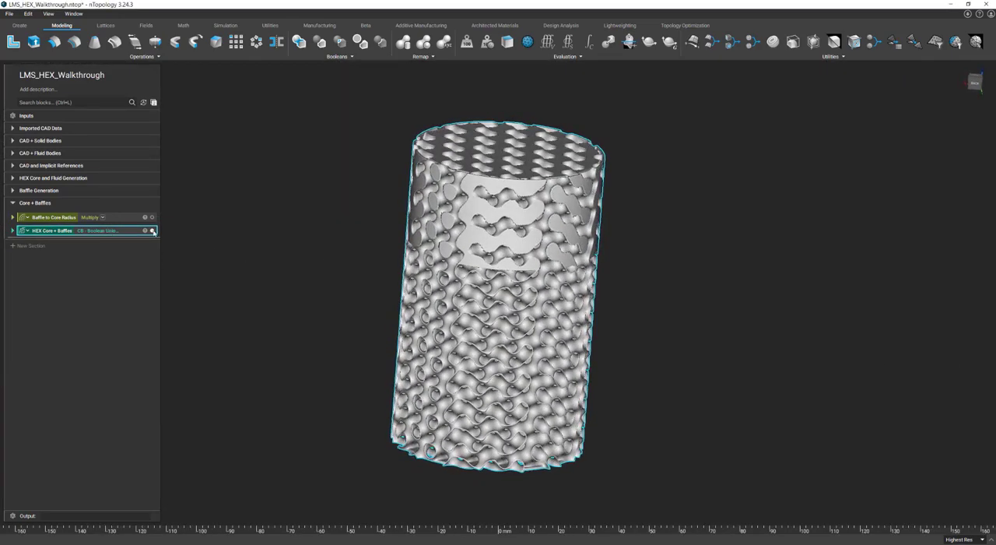
{"action": "left_click", "coordinate": [153, 230]}
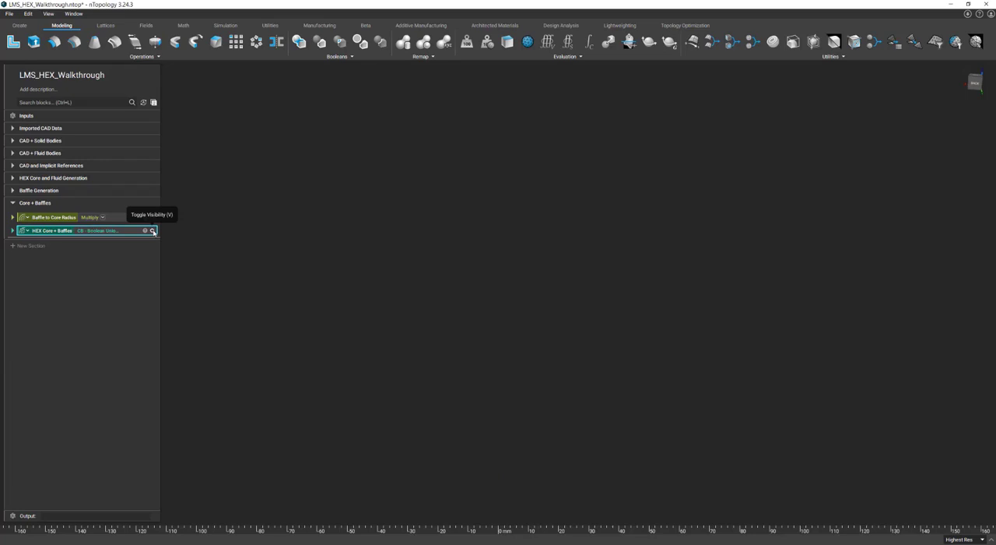
Step: Add a Boolean Union of the Shell, Oil Outlet Pipe, Oil Inlet Pipe and Top Dome implicit bodies
{"action": "left_click", "coordinate": [78, 99]}
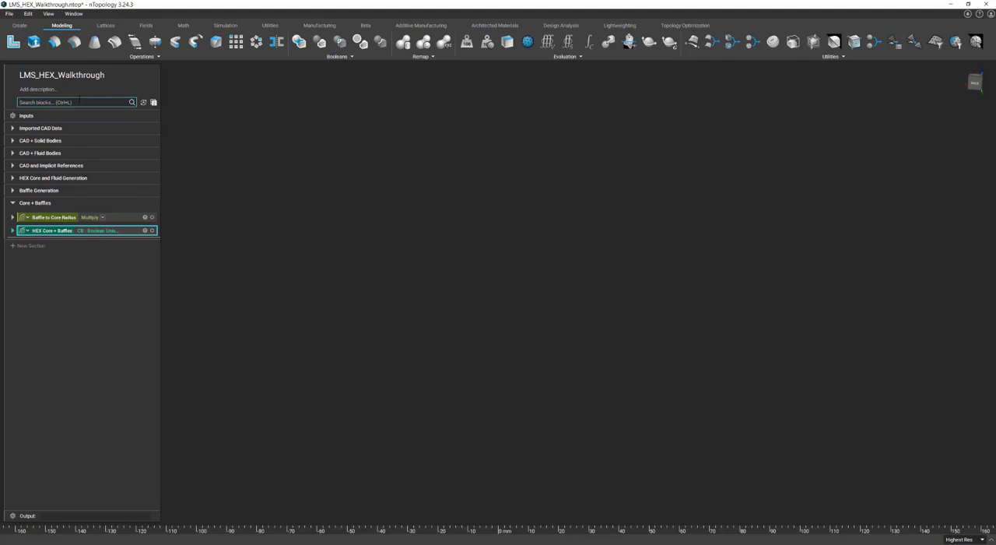
{"action": "left_click", "coordinate": [300, 43]}
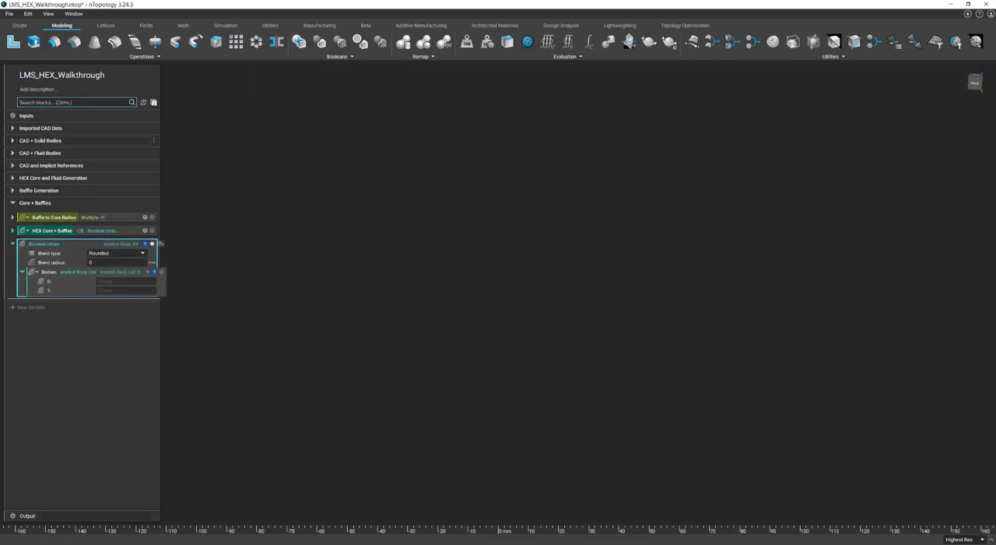
{"action": "left_click", "coordinate": [13, 141]}
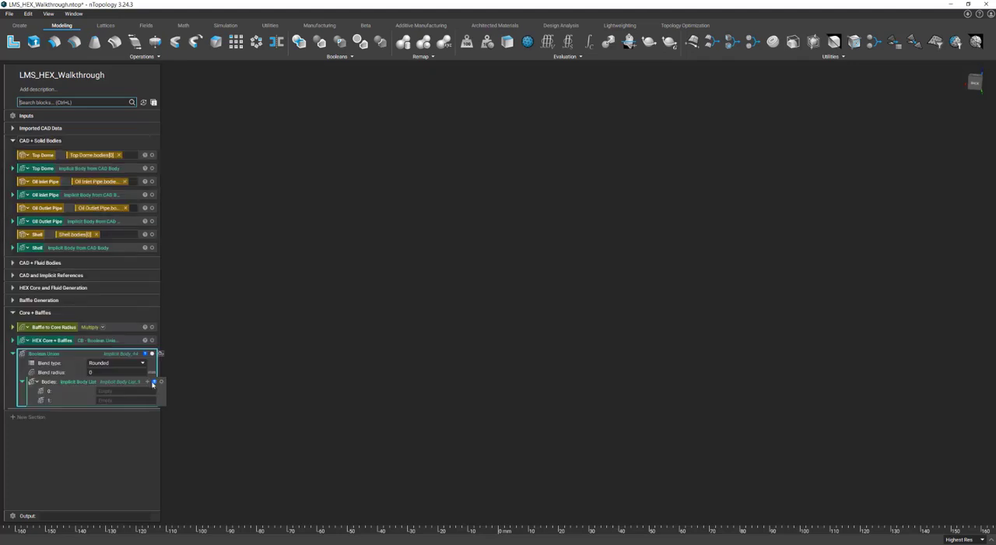
{"action": "left_click_drag", "start_coordinate": [35, 247], "coordinate": [113, 395]}
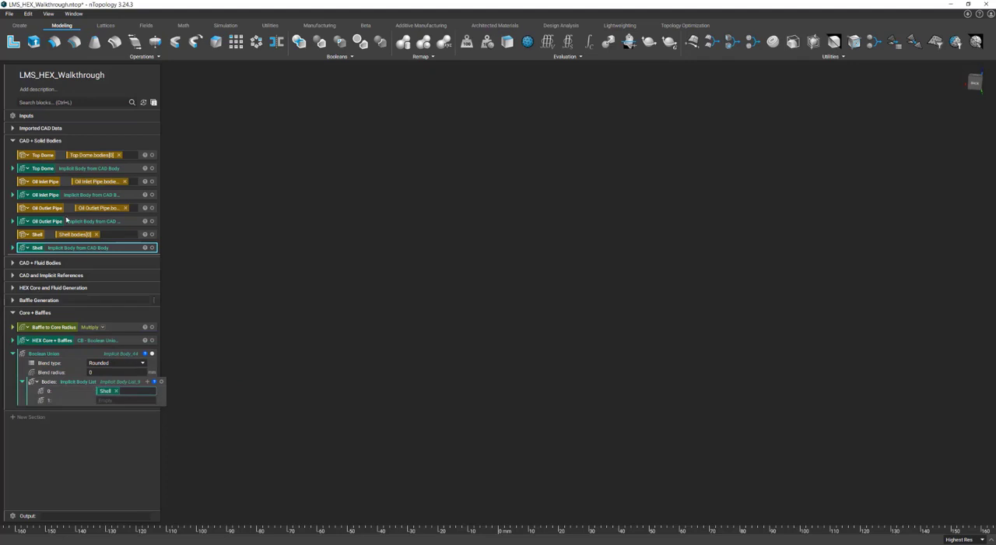
{"action": "left_click_drag", "start_coordinate": [47, 222], "coordinate": [137, 401]}
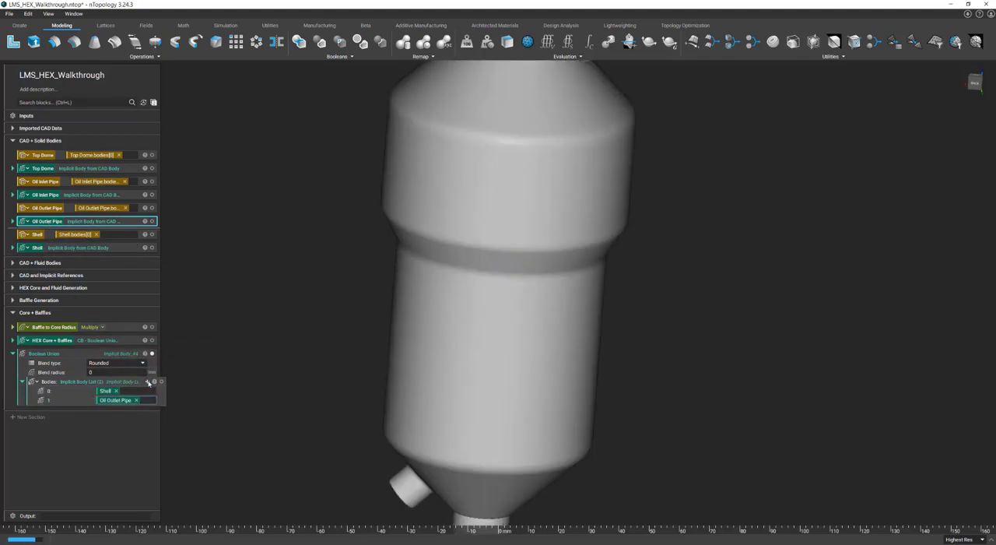
{"action": "left_click", "coordinate": [45, 196]}
{"action": "left_click_drag", "start_coordinate": [44, 197], "coordinate": [132, 408]}
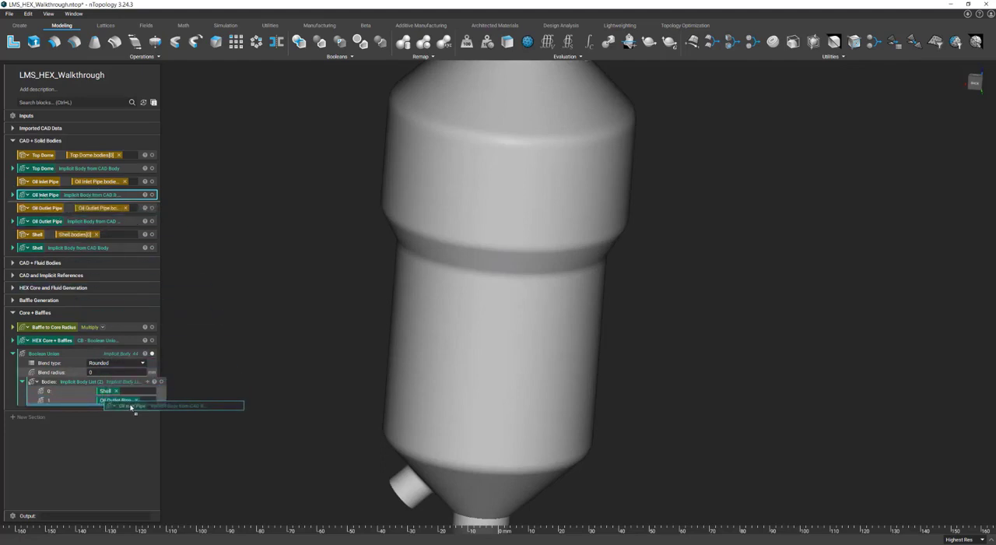
{"action": "mouse_move", "coordinate": [132, 407]}
{"action": "left_mouse_down"}
{"action": "mouse_move", "coordinate": [129, 397]}
{"action": "mouse_move", "coordinate": [129, 407]}
{"action": "left_mouse_up"}
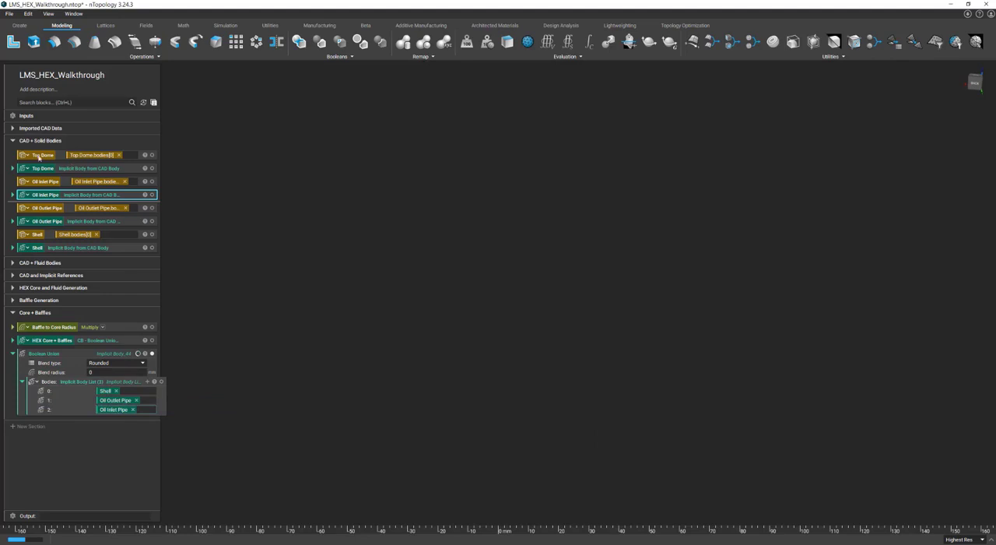
{"action": "left_click_drag", "start_coordinate": [34, 169], "coordinate": [115, 418]}
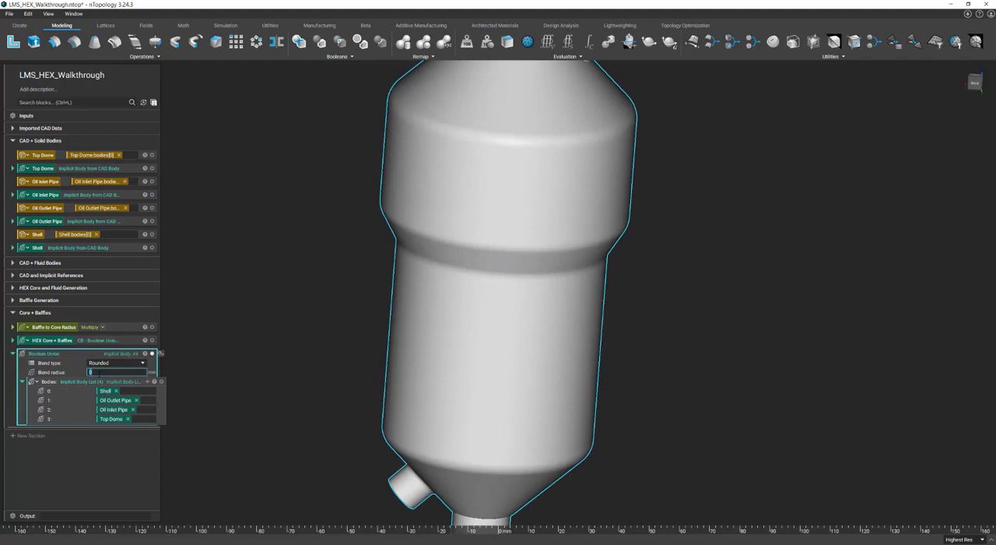
Step: Set the Boolean Union's blend radius to 1 mm and turn it into a collapsed variable named "Shell + I/O Ports"
{"action": "type", "text": "1"}
{"action": "key", "text": "Return"}
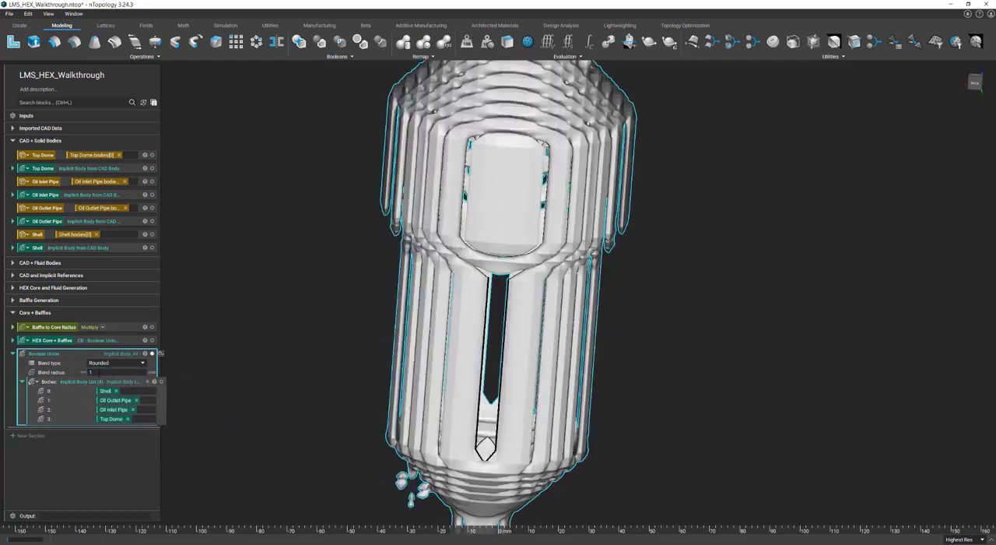
{"action": "right_click", "coordinate": [103, 356]}
{"action": "left_click", "coordinate": [138, 394]}
{"action": "type", "text": "Shell"}
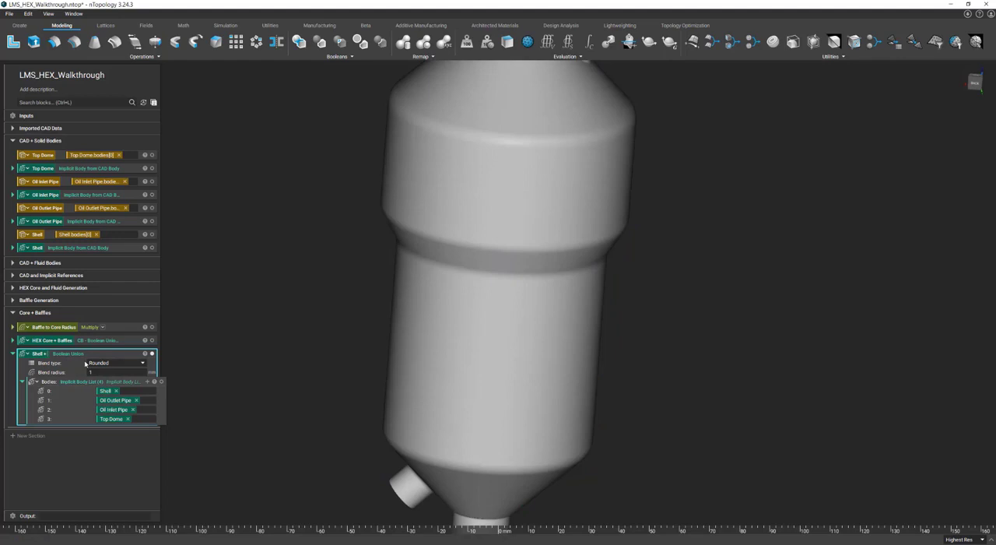
{"action": "type", "text": " + I/O Ports"}
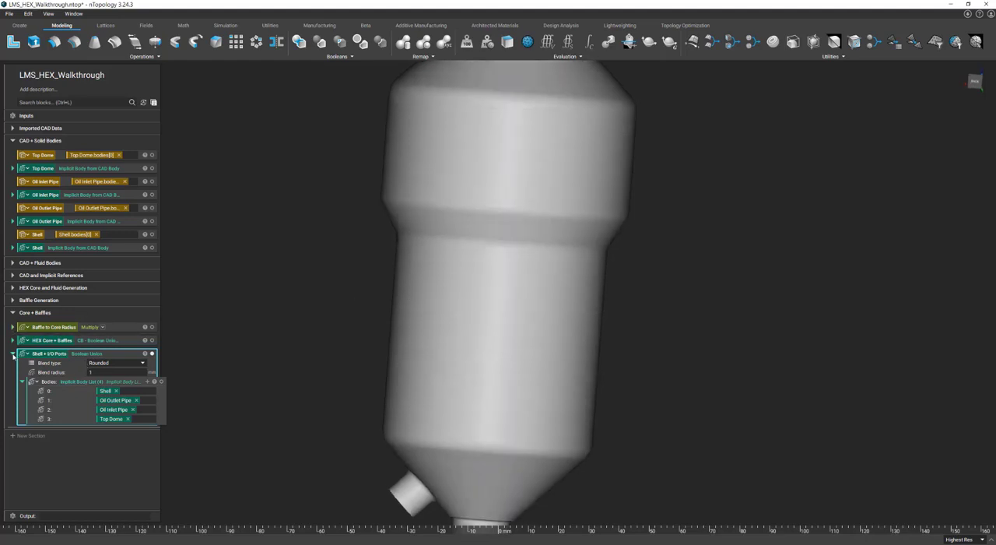
{"action": "left_click", "coordinate": [12, 354]}
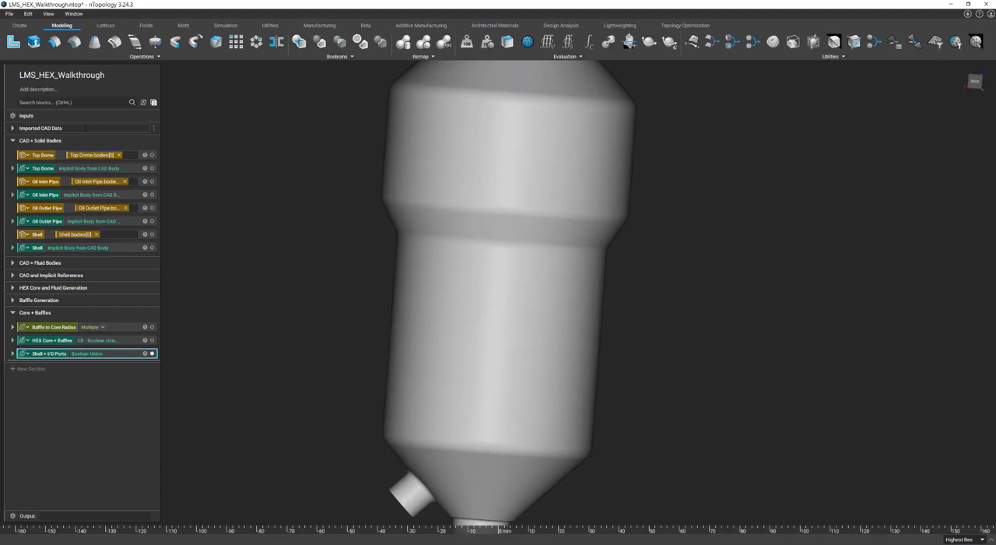
Step: Add a CB - Boolean Union (Clean) block with Baffle to Core Radius as its blend radius, and expand its body lists
{"action": "left_click", "coordinate": [75, 102]}
{"action": "type", "text": "cl"}
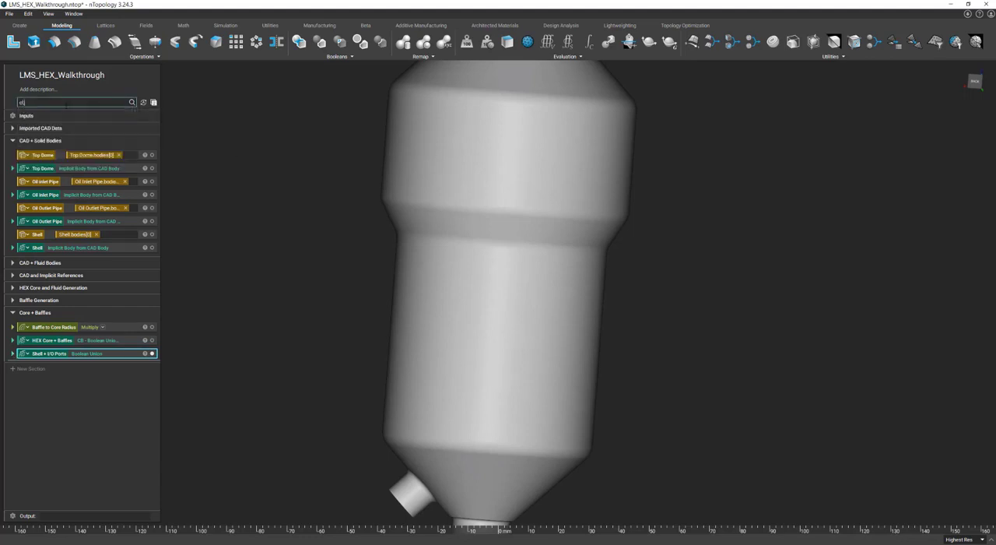
{"action": "type", "text": "aan"}
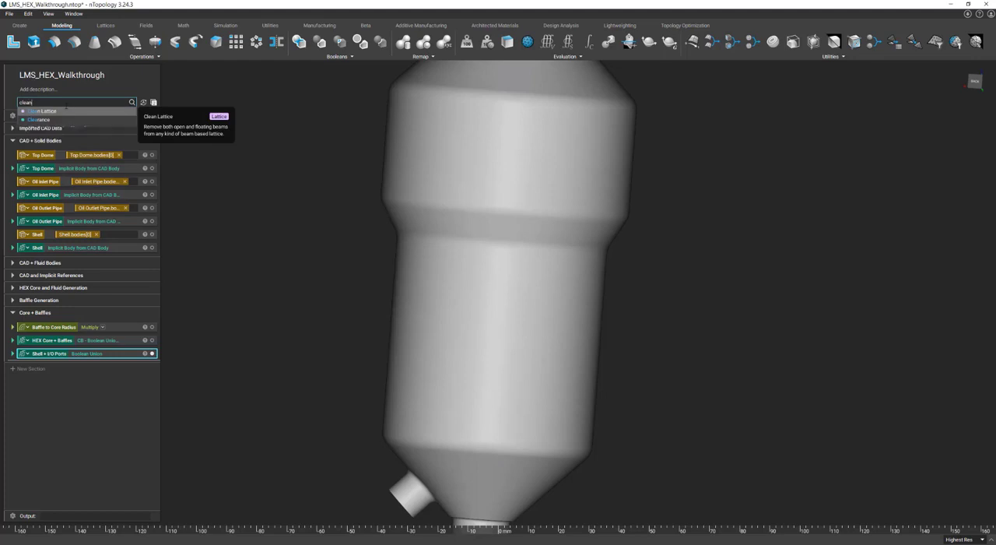
{"action": "left_click", "coordinate": [66, 120]}
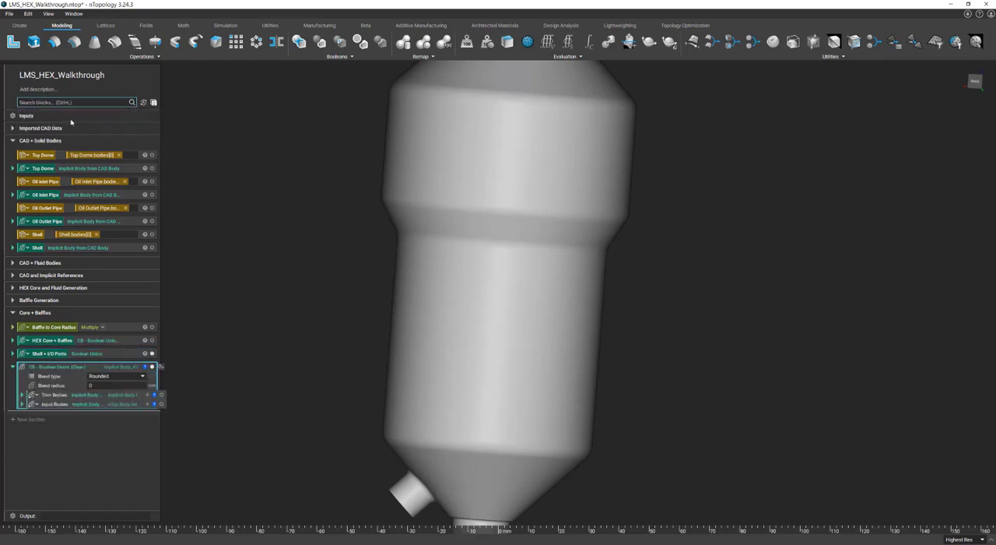
{"action": "left_click", "coordinate": [22, 395]}
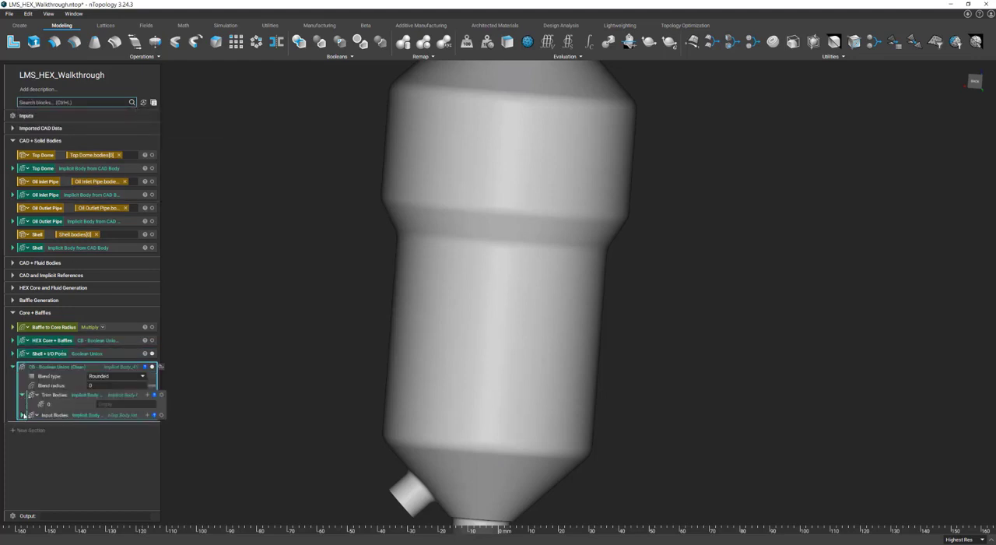
{"action": "left_click", "coordinate": [21, 414]}
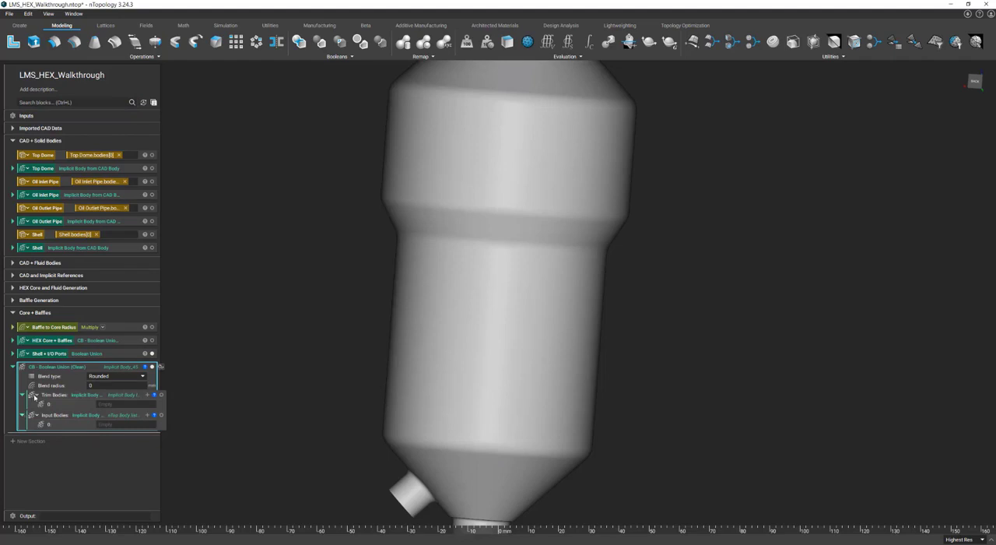
{"action": "left_click_drag", "start_coordinate": [59, 328], "coordinate": [126, 388]}
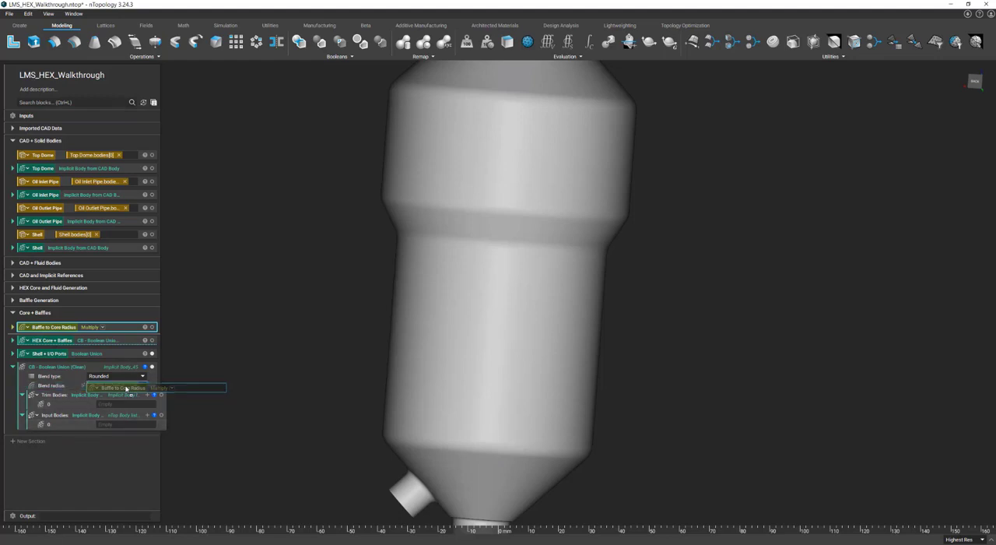
{"action": "left_click_drag", "start_coordinate": [126, 388], "coordinate": [124, 386]}
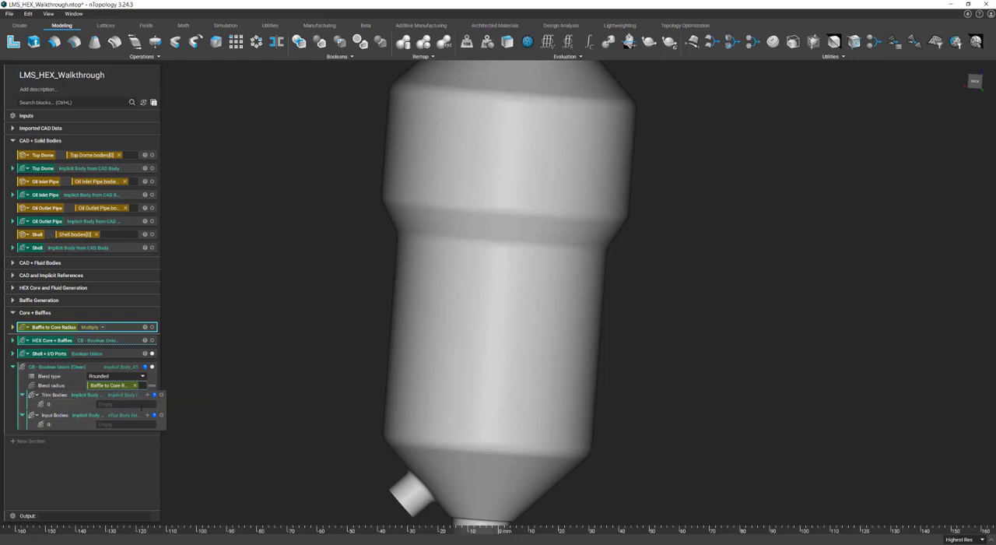
Step: Assign HEX Core + Baffles and Shell + I/O Ports as the clean union's two input bodies
{"action": "left_click", "coordinate": [148, 416]}
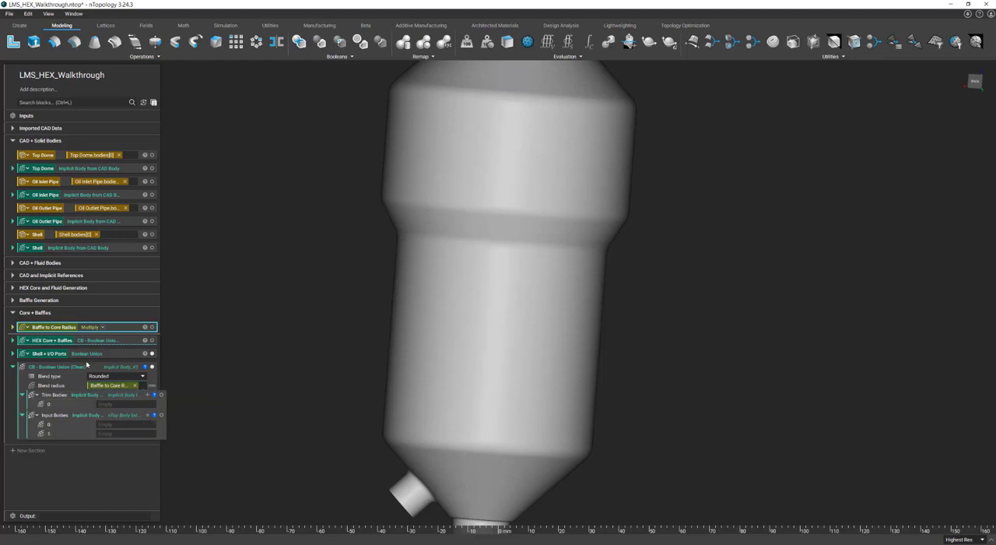
{"action": "left_click_drag", "start_coordinate": [52, 343], "coordinate": [134, 424]}
{"action": "left_click_drag", "start_coordinate": [53, 355], "coordinate": [130, 436]}
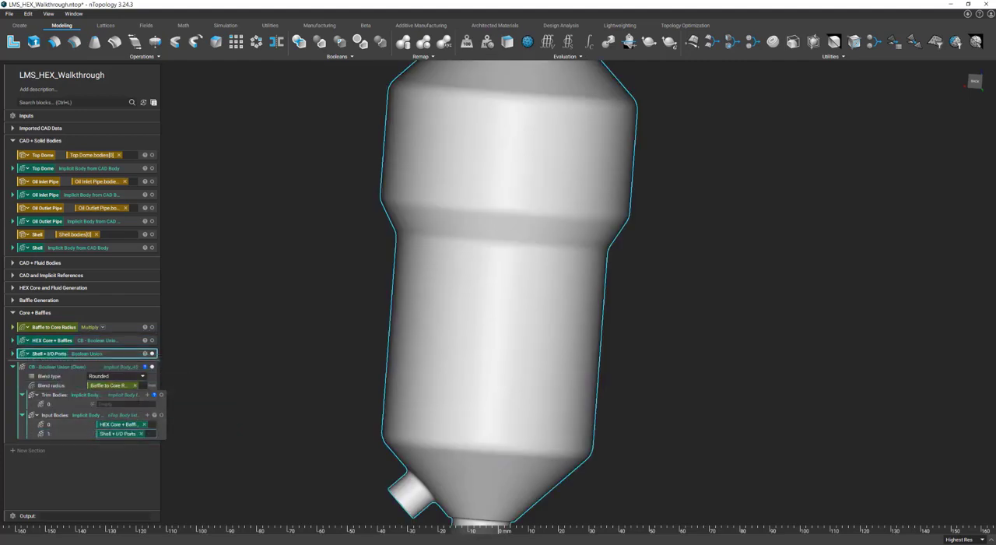
Step: Extend the clean union's trim bodies list to five entries and fill the first two with Design Space and the Top Dome implicit body
{"action": "left_click", "coordinate": [147, 395]}
{"action": "left_click", "coordinate": [147, 394]}
{"action": "left_click", "coordinate": [147, 395]}
{"action": "left_click", "coordinate": [147, 394]}
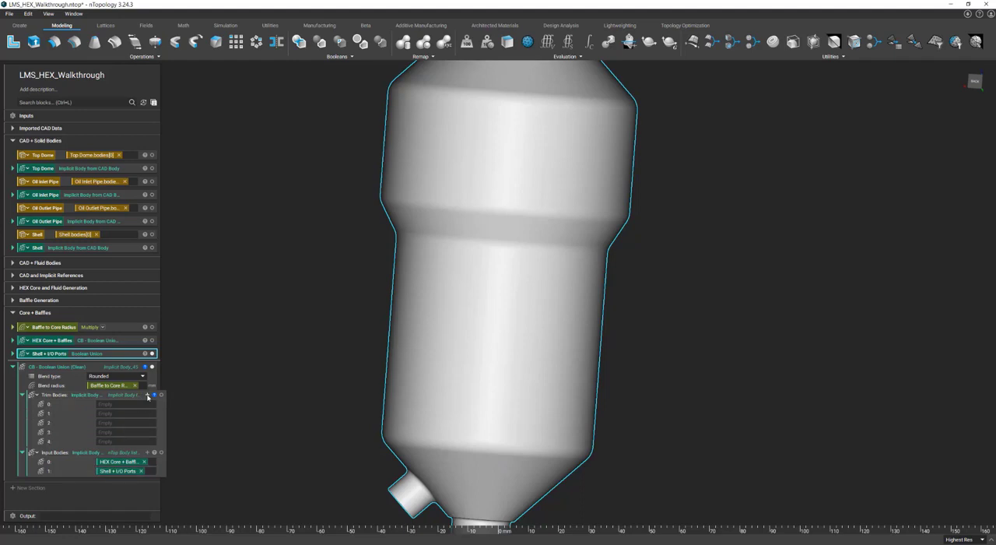
{"action": "left_click", "coordinate": [128, 404]}
{"action": "type", "text": "des"}
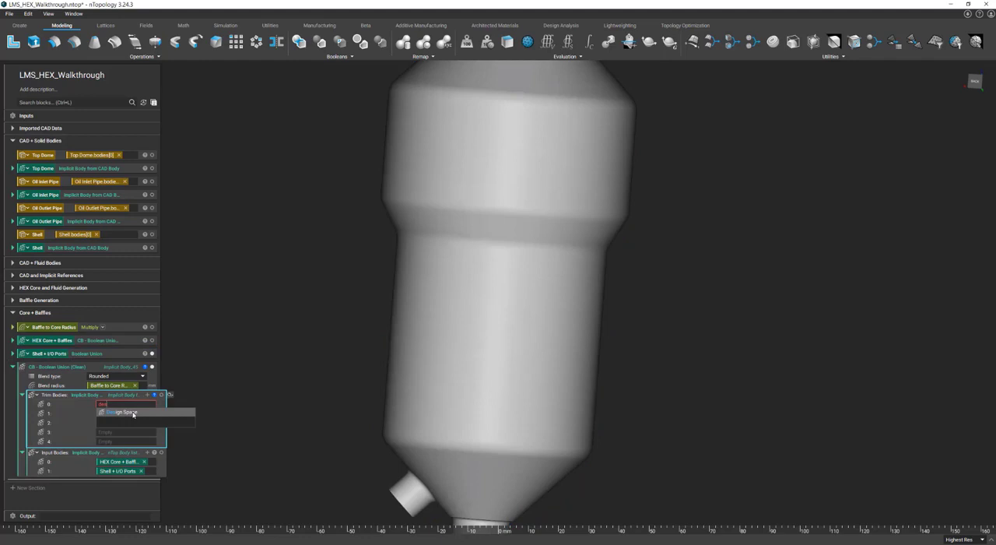
{"action": "left_click", "coordinate": [132, 414]}
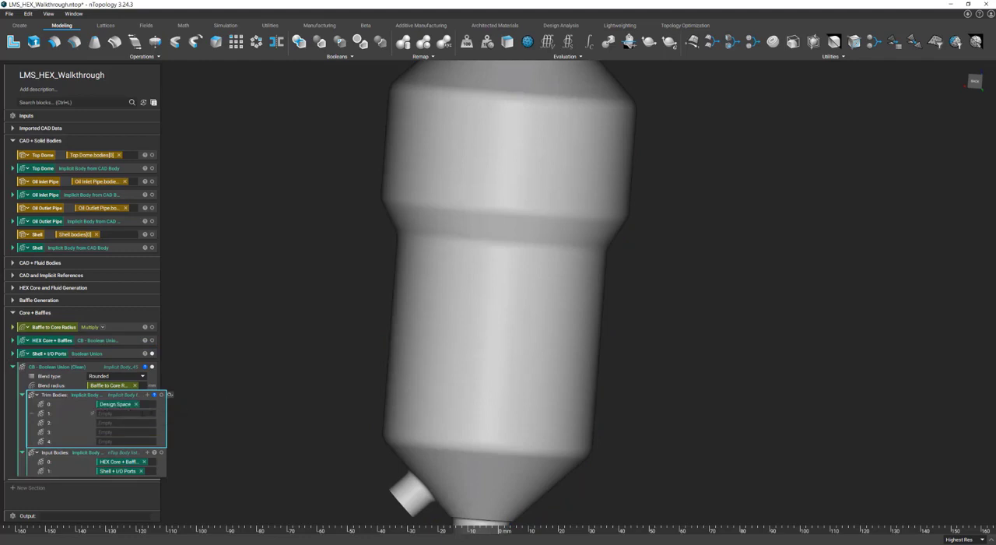
{"action": "left_click", "coordinate": [122, 413]}
{"action": "type", "text": "top"}
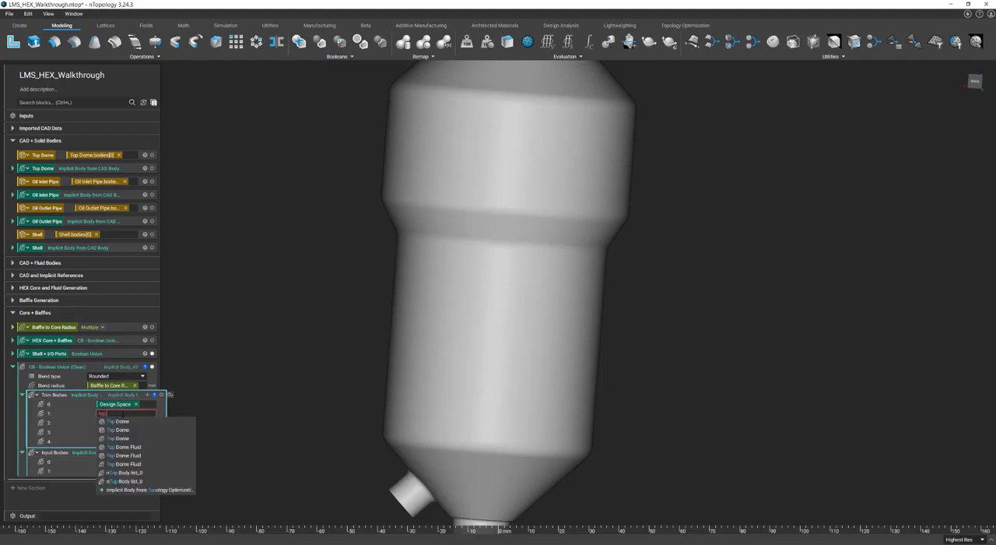
{"action": "left_click", "coordinate": [131, 438]}
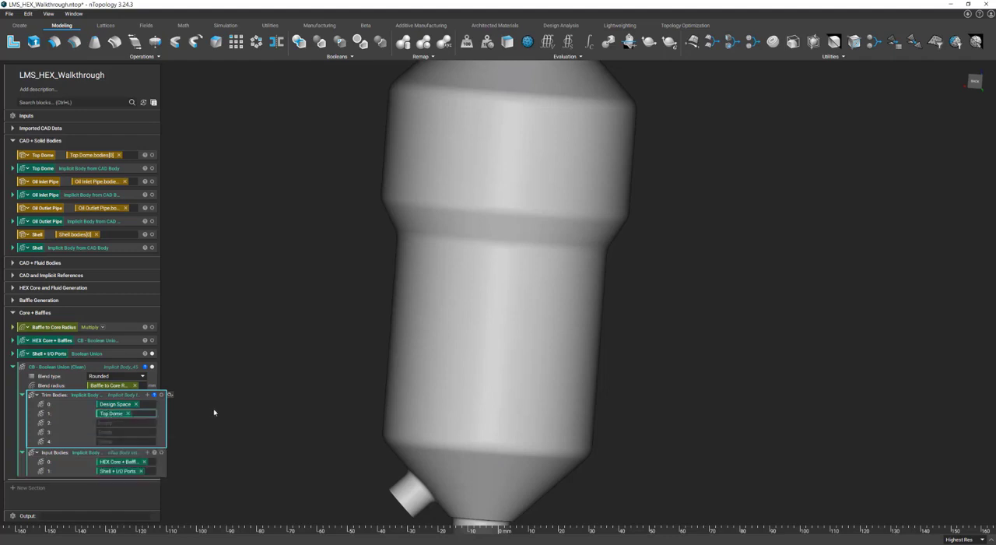
Step: Fill the remaining trim body entries with the Shell, Oil Outlet Pipe and Oil Inlet Pipe implicit bodies
{"action": "type", "text": "shell"}
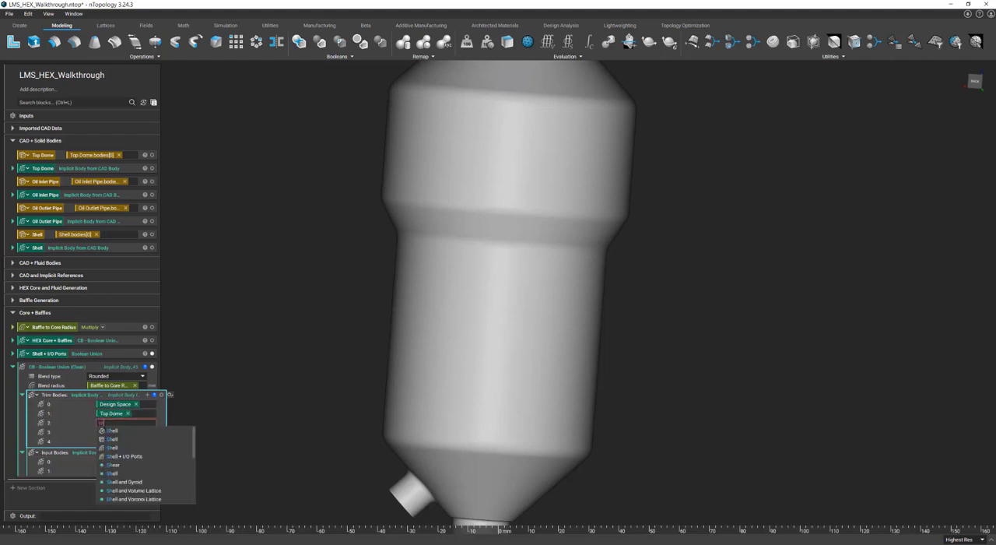
{"action": "left_click", "coordinate": [118, 449]}
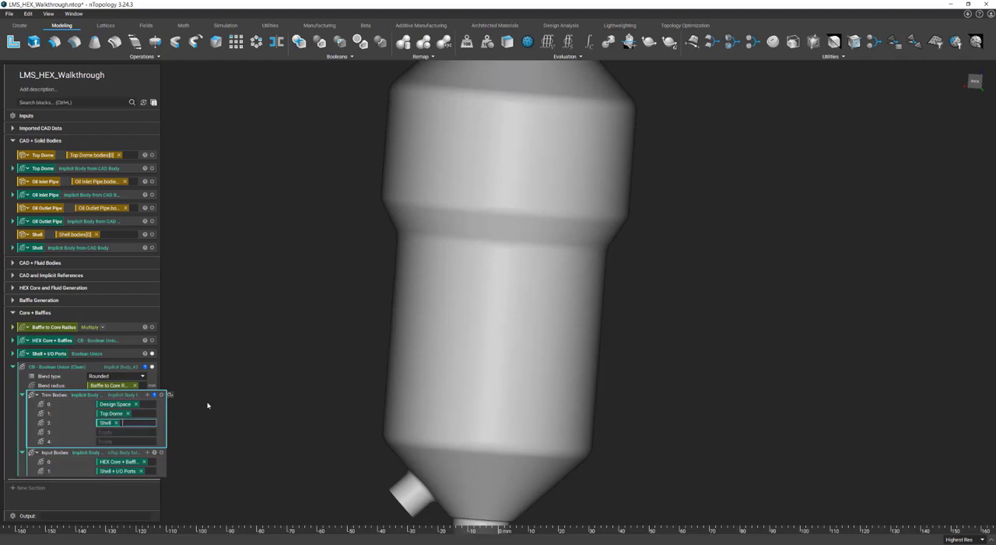
{"action": "left_click", "coordinate": [120, 432]}
{"action": "type", "text": "oil"}
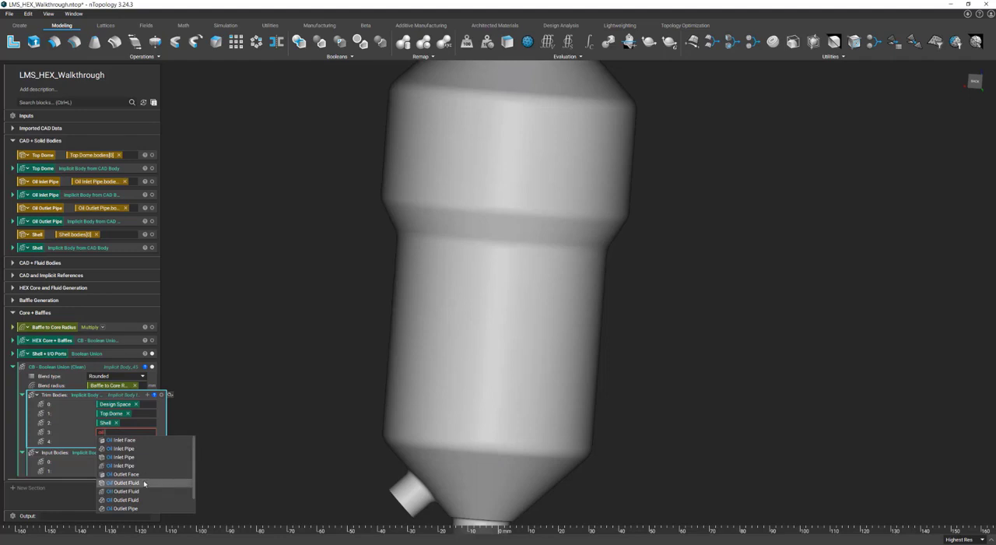
{"action": "scroll", "coordinate": [138, 507], "scroll_direction": "down", "scroll_amount": 1}
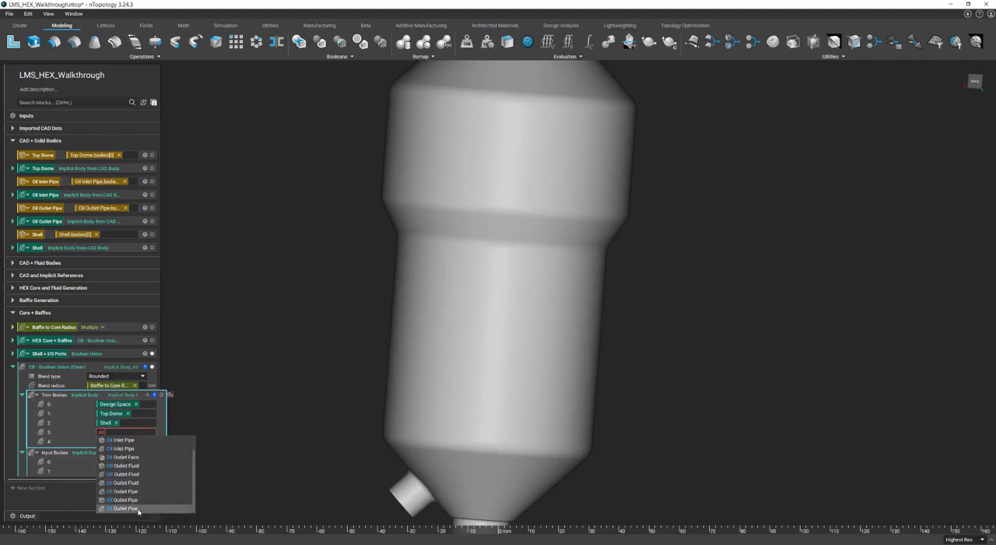
{"action": "left_click", "coordinate": [138, 508]}
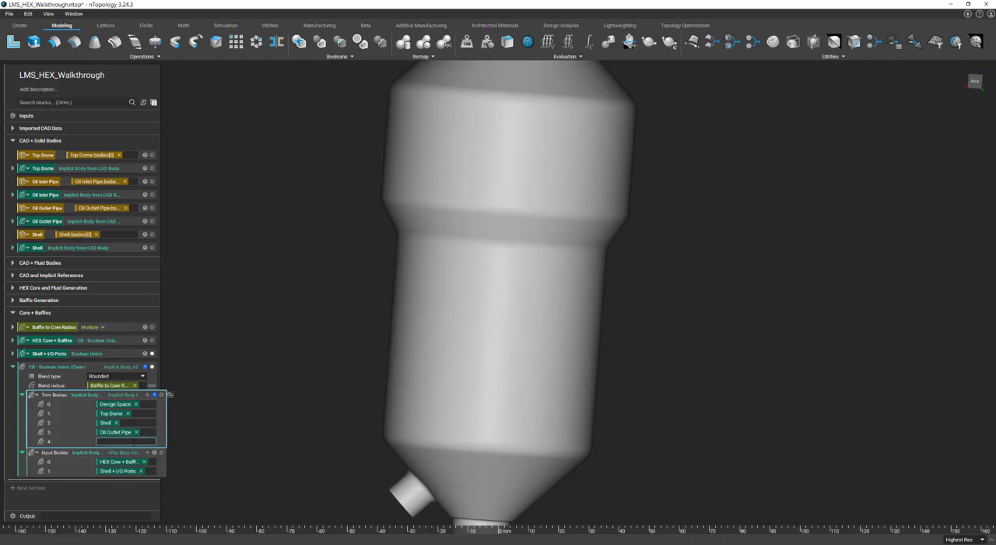
{"action": "type", "text": "oil in"}
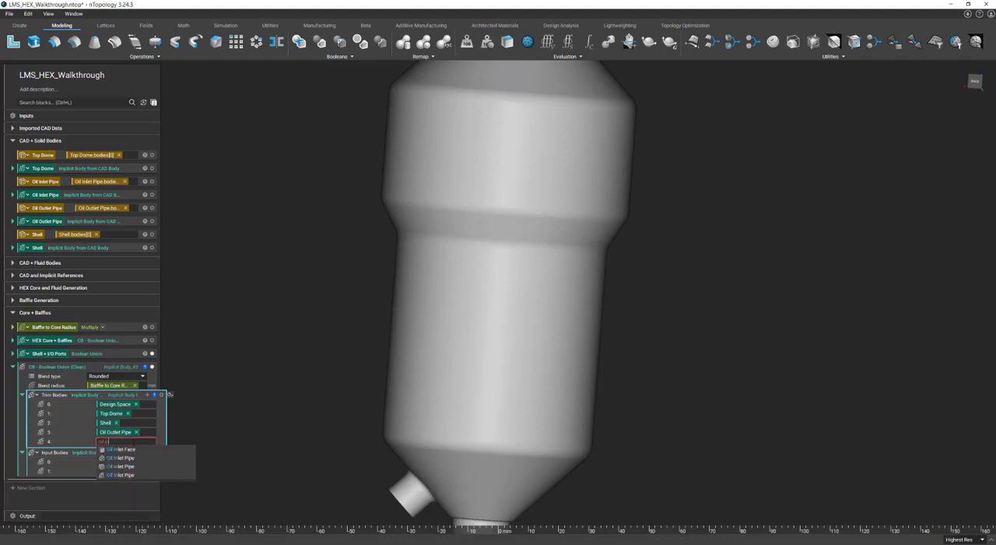
{"action": "left_click", "coordinate": [130, 477]}
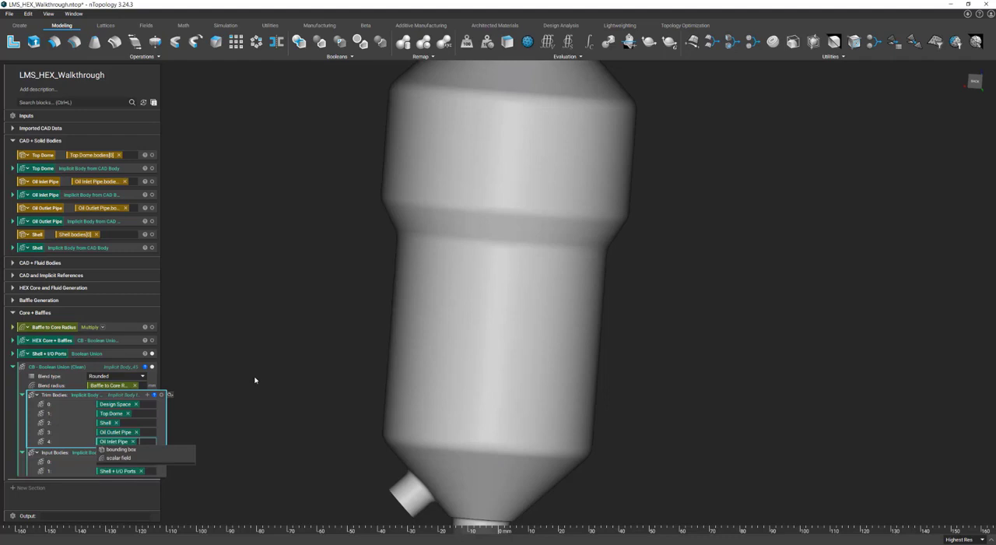
Step: Turn the clean Boolean union block into a variable named Final Part
{"action": "left_click", "coordinate": [123, 369]}
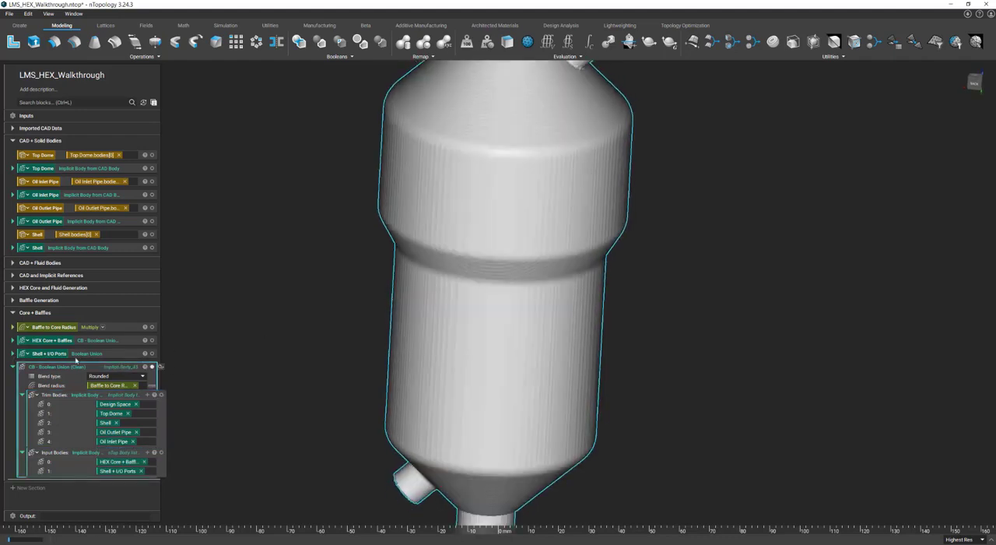
{"action": "right_click", "coordinate": [65, 369]}
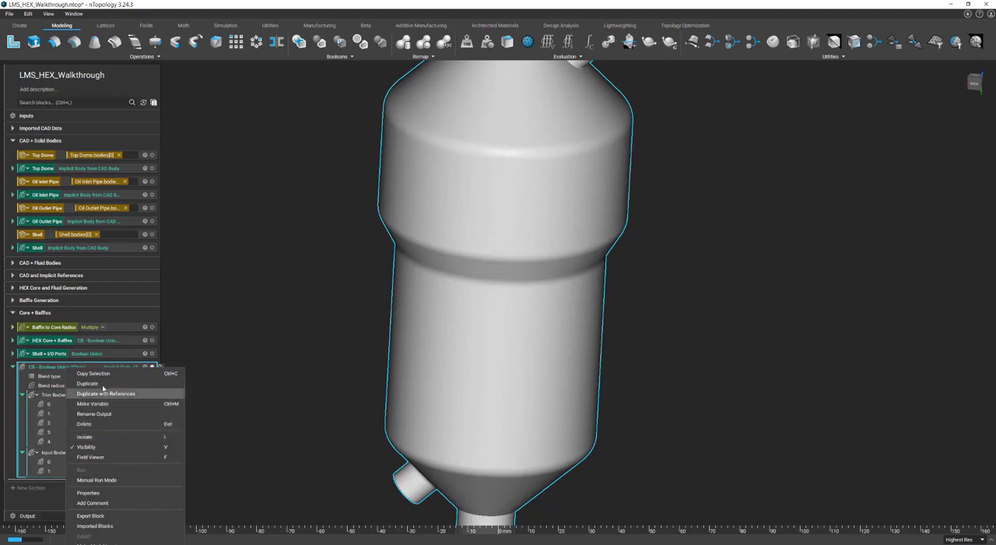
{"action": "left_click", "coordinate": [93, 403]}
{"action": "type", "text": "Fieal Part"}
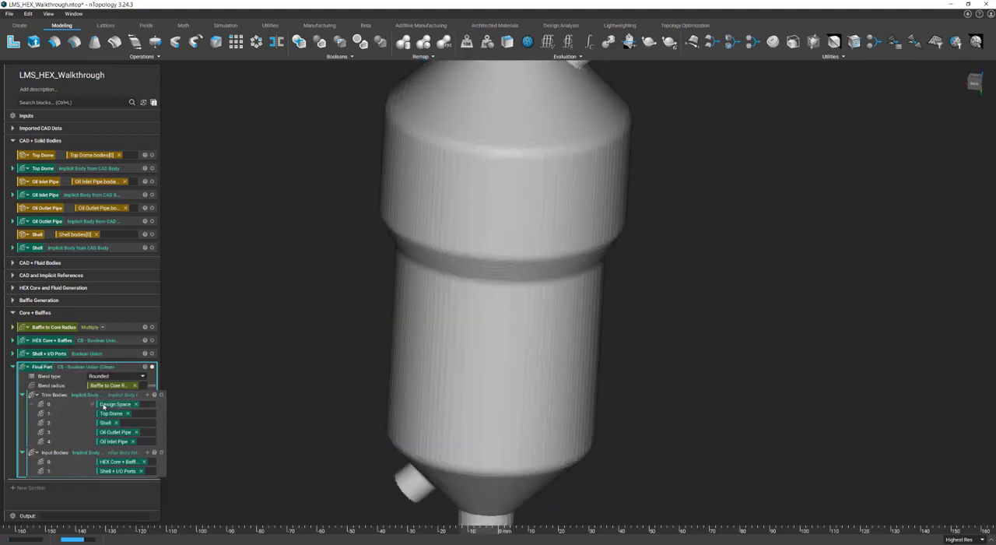
{"action": "type", "text": "x"}
Step: Section Final Part crosswise and examine how the core walls blend into the outer shell
{"action": "right_click_drag", "start_coordinate": [597, 332], "coordinate": [590, 362]}
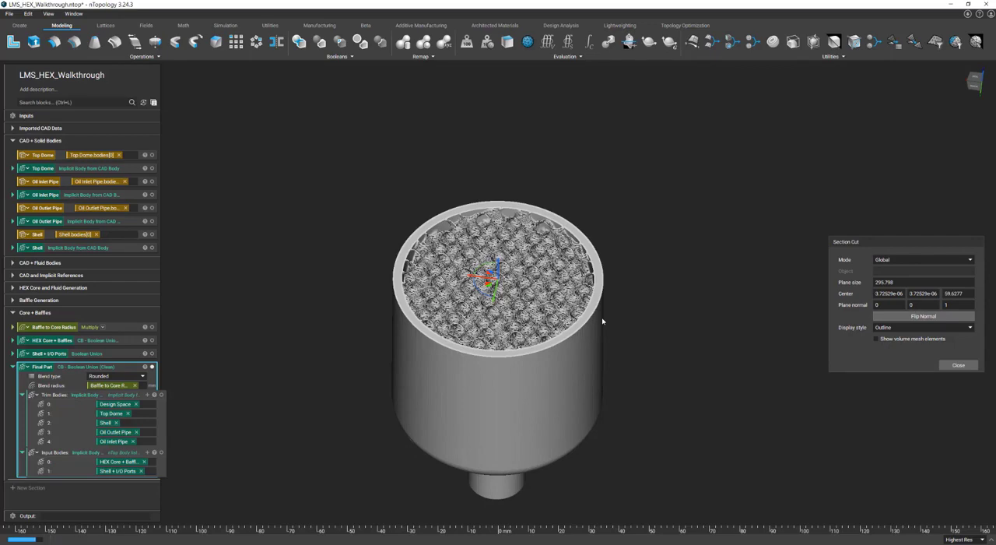
{"action": "scroll", "coordinate": [602, 320], "scroll_direction": "up", "scroll_amount": 5}
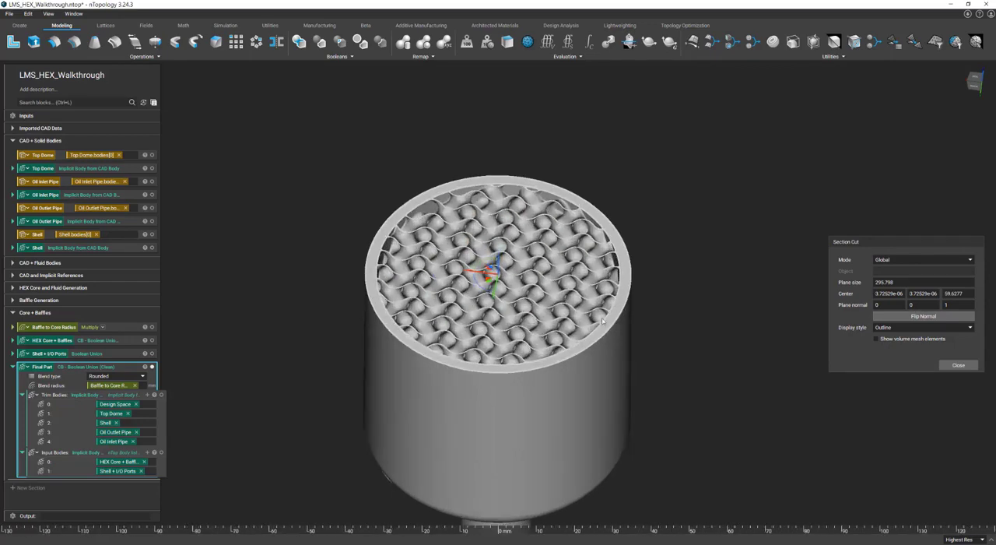
{"action": "scroll", "coordinate": [530, 365], "scroll_direction": "up", "scroll_amount": 5}
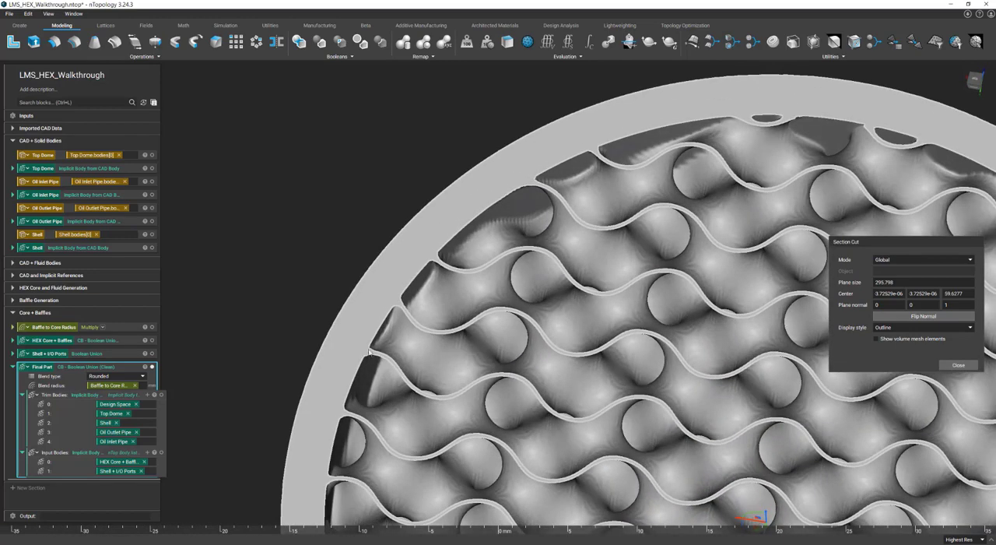
{"action": "right_click_drag", "start_coordinate": [370, 353], "coordinate": [371, 379]}
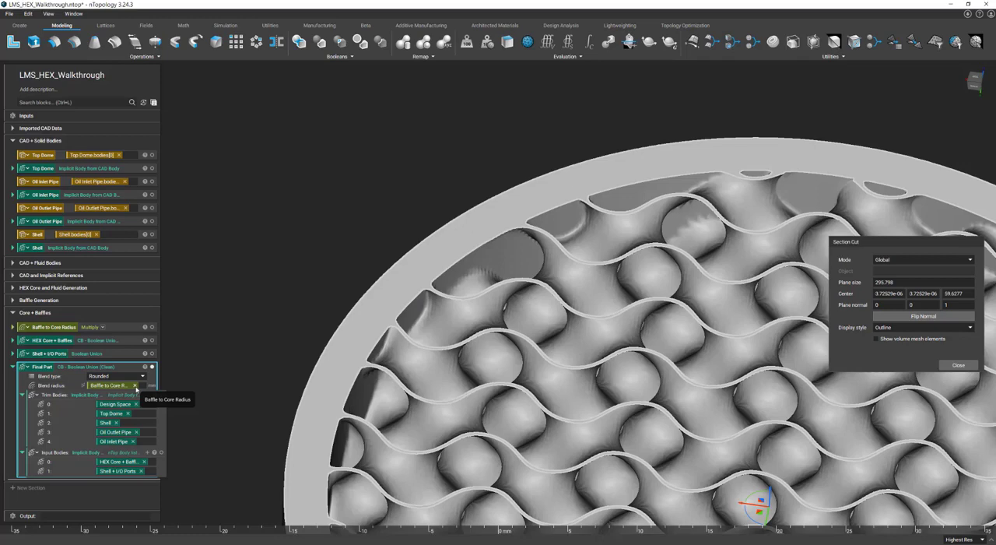
Step: Replace Final Part's blend radius input with a new Blend radius variable defined by a Multiply block
{"action": "left_click", "coordinate": [135, 386]}
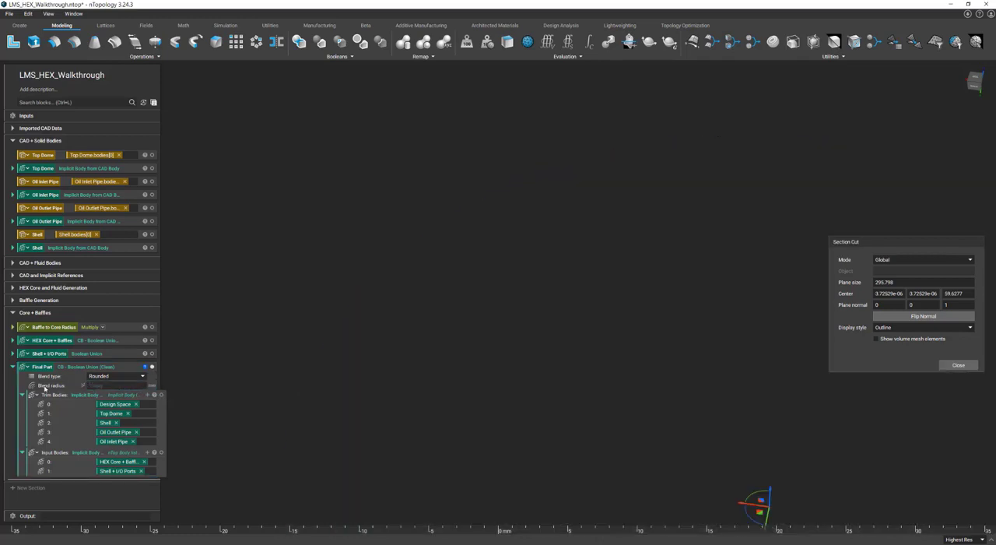
{"action": "left_click_drag", "start_coordinate": [44, 389], "coordinate": [43, 367]}
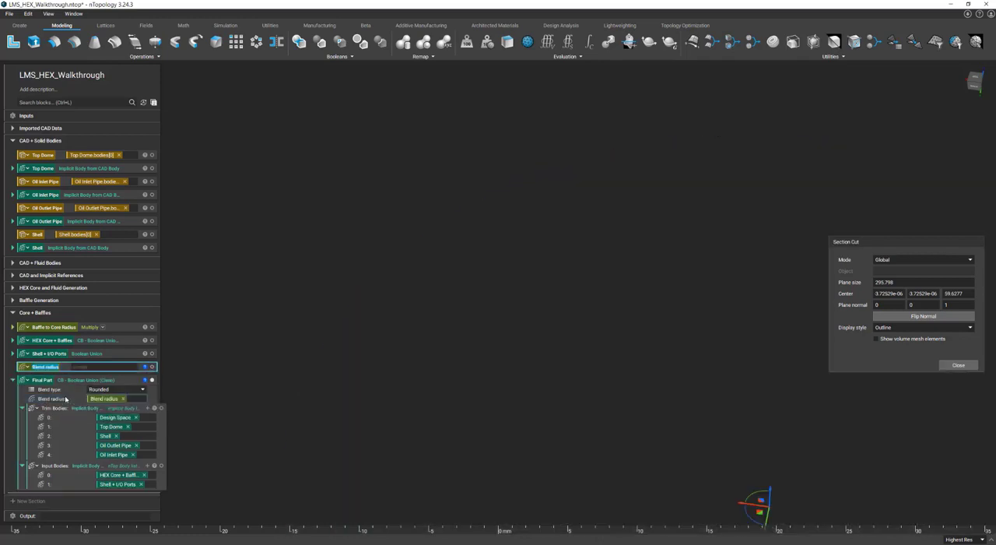
{"action": "left_click", "coordinate": [98, 371]}
{"action": "left_click", "coordinate": [98, 367]}
{"action": "type", "text": "mul"}
{"action": "left_click", "coordinate": [97, 374]}
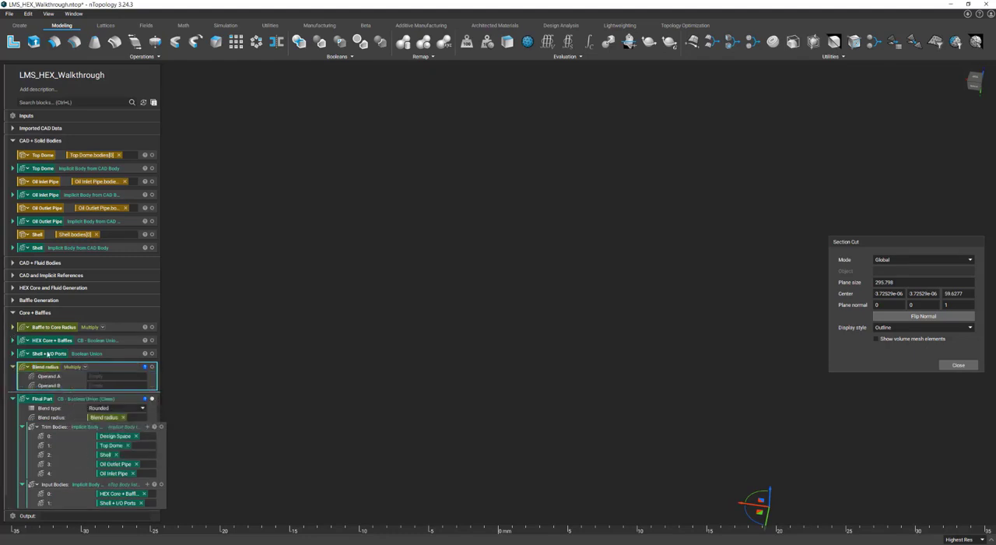
Step: Define Blend radius as TPMS Thickness, reused from Baffle to Core Radius, multiplied by 1.5, and collapse both multiply blocks
{"action": "left_click", "coordinate": [13, 327]}
{"action": "left_click_drag", "start_coordinate": [122, 338], "coordinate": [126, 397]}
{"action": "left_click", "coordinate": [114, 404]}
{"action": "type", "text": "1.5"}
{"action": "key", "text": "Return"}
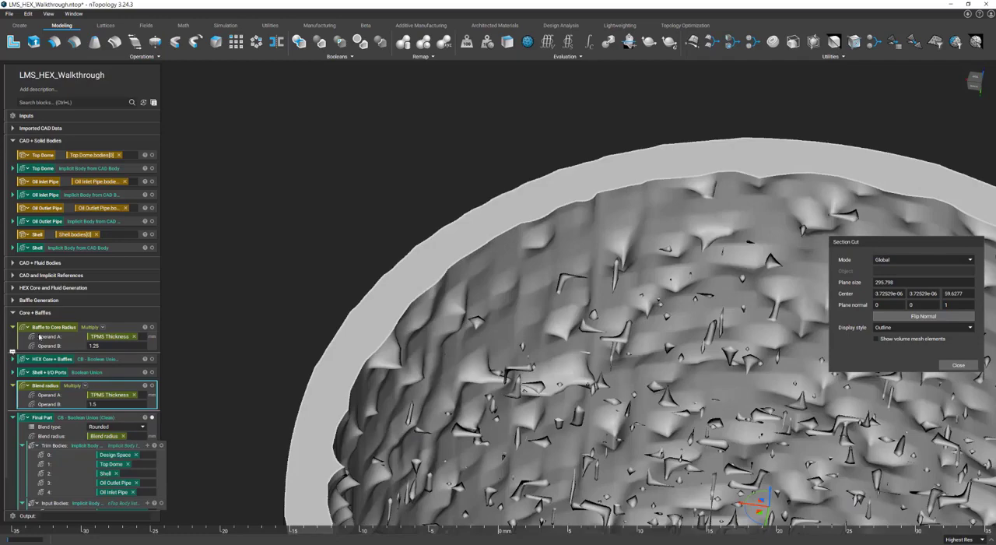
{"action": "left_click", "coordinate": [13, 328]}
{"action": "left_click", "coordinate": [12, 366]}
Step: Examine the updated blends between core and shell in the crosswise section, and close the section cut
{"action": "scroll", "coordinate": [253, 347], "scroll_direction": "down", "scroll_amount": 5}
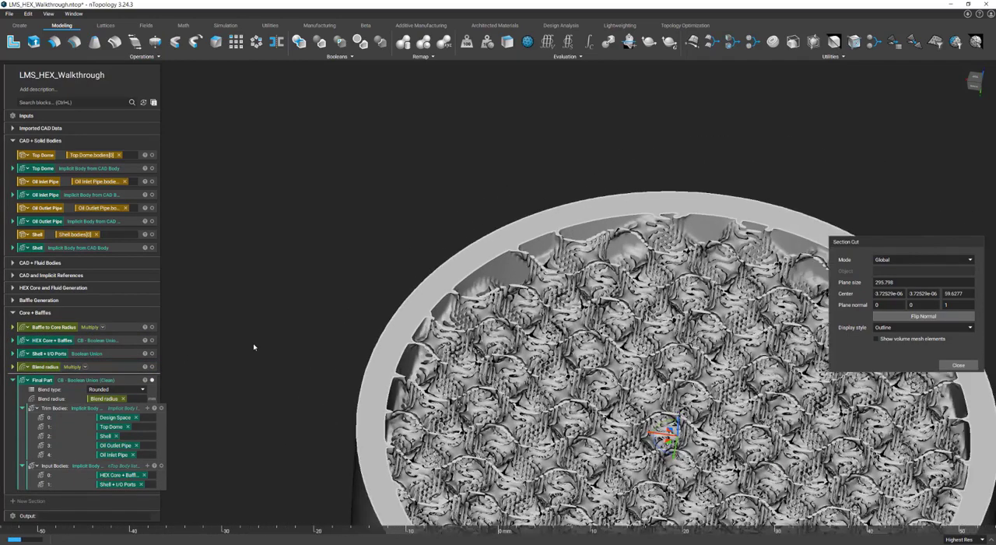
{"action": "scroll", "coordinate": [254, 347], "scroll_direction": "down", "scroll_amount": 1}
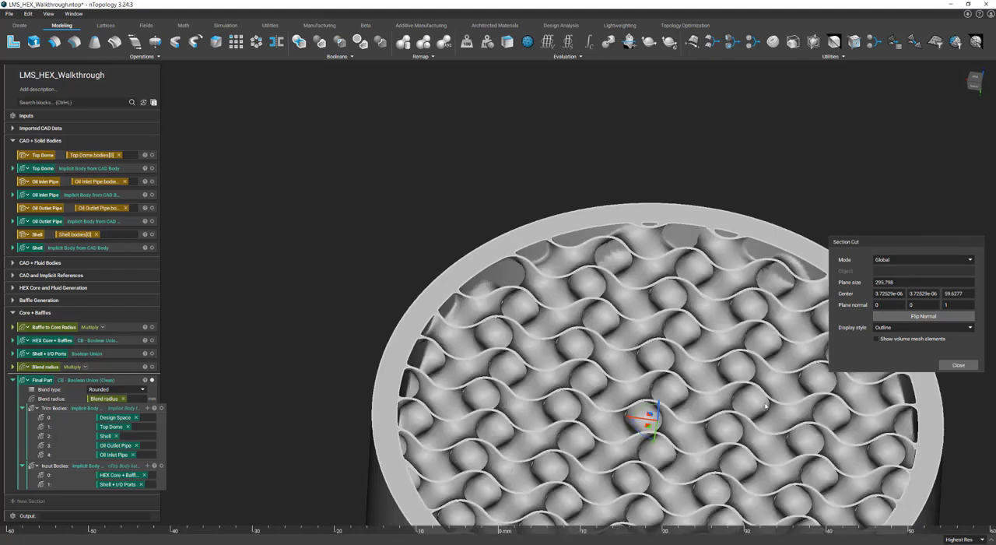
{"action": "left_click", "coordinate": [958, 365]}
{"action": "scroll", "coordinate": [565, 288], "scroll_direction": "down", "scroll_amount": 5}
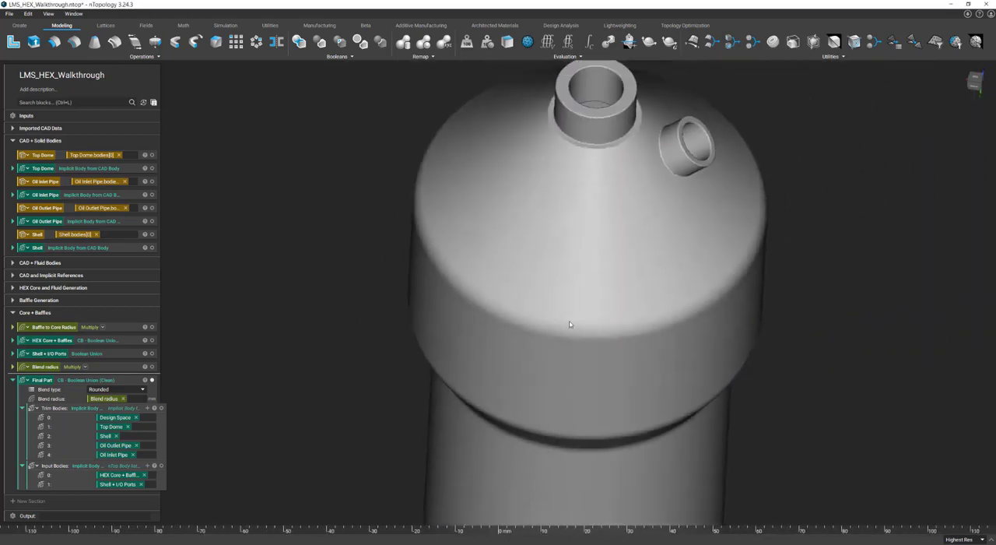
Step: Collapse the Final Part block and save the file
{"action": "left_click", "coordinate": [13, 380]}
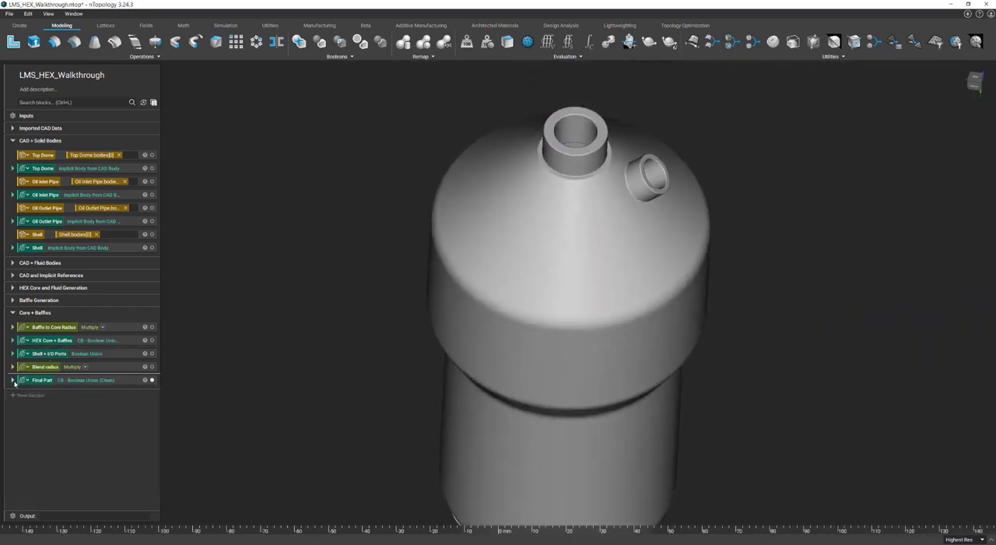
{"action": "left_click", "coordinate": [9, 14]}
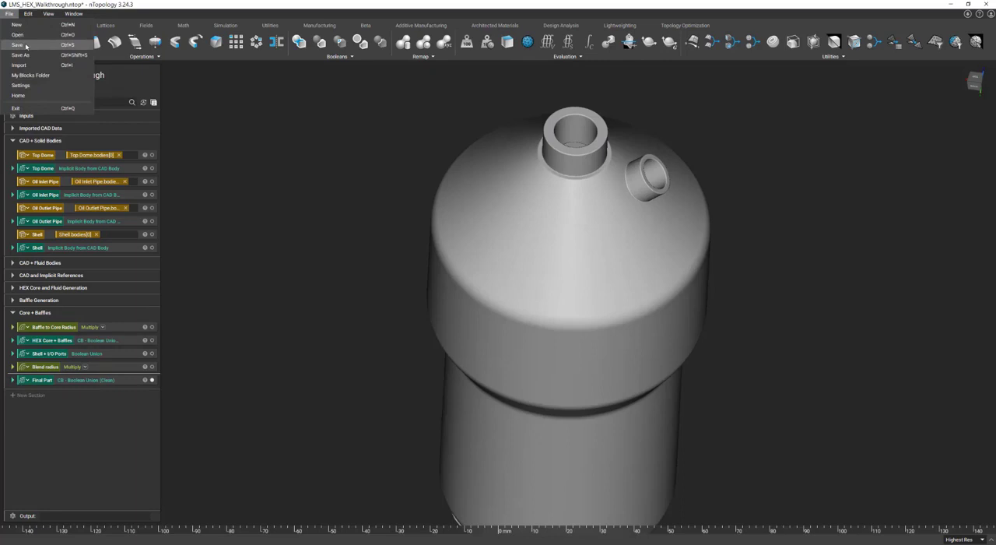
{"action": "left_click", "coordinate": [29, 44]}
Step: Section Final Part lengthwise with a plane normal of 0, 1, 0 to inspect its interior
{"action": "right_click_drag", "start_coordinate": [499, 291], "coordinate": [498, 264]}
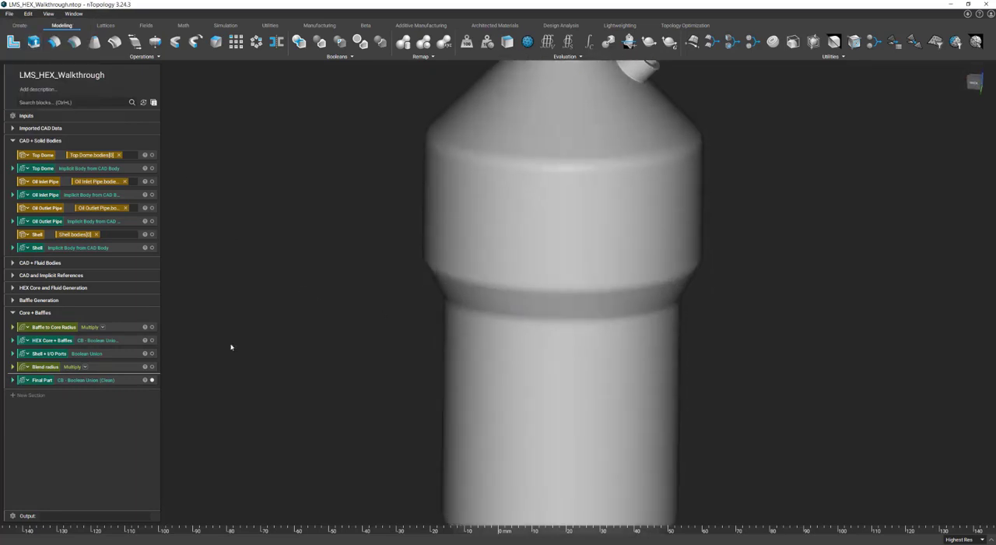
{"action": "left_click", "coordinate": [121, 379]}
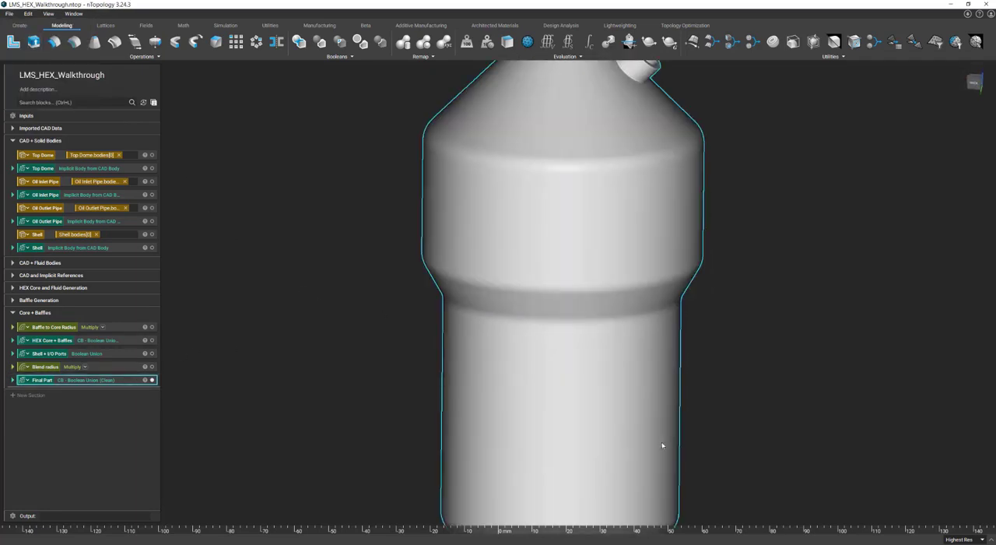
{"action": "key", "text": "x"}
{"action": "scroll", "coordinate": [661, 422], "scroll_direction": "up", "scroll_amount": 1}
{"action": "scroll", "coordinate": [674, 396], "scroll_direction": "down", "scroll_amount": 1}
{"action": "middle_click_drag", "start_coordinate": [668, 390], "coordinate": [630, 330]}
{"action": "scroll", "coordinate": [630, 330], "scroll_direction": "up", "scroll_amount": 1}
{"action": "double_click", "coordinate": [912, 304]}
{"action": "type", "text": "1"}
{"action": "key", "text": "Tab"}
{"action": "type", "text": "0"}
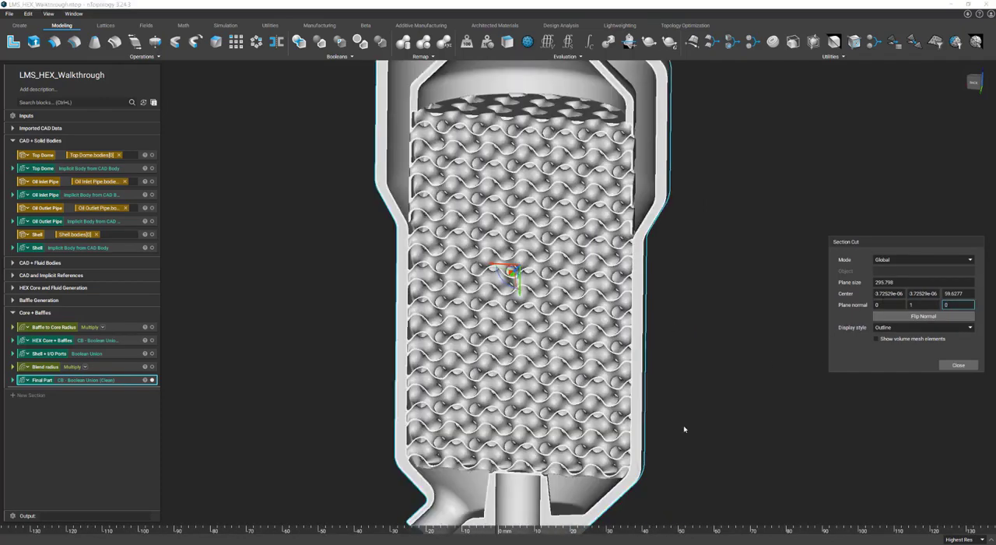
{"action": "left_click", "coordinate": [685, 429]}
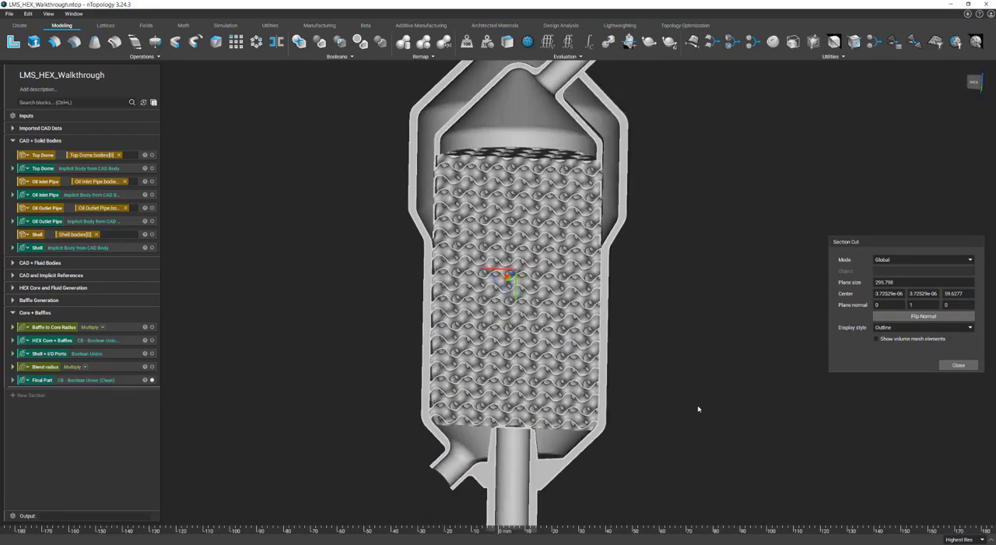